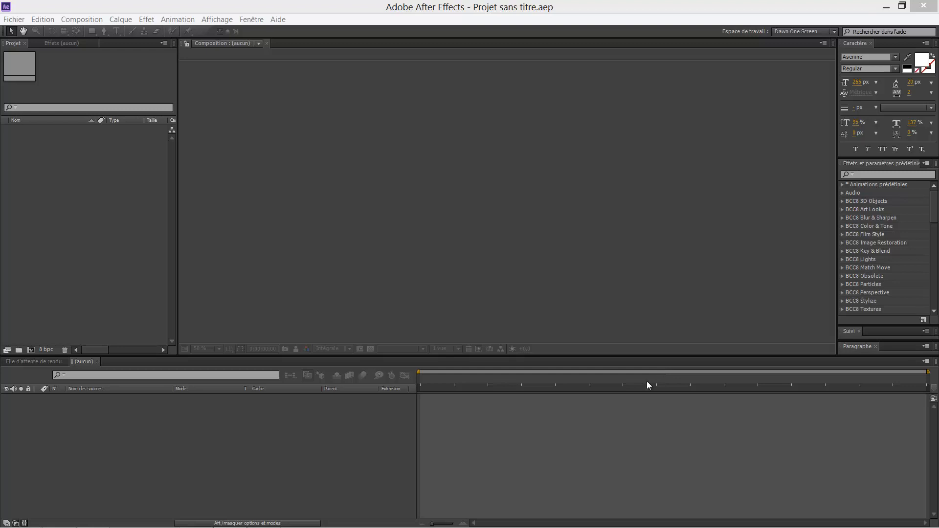
- Preview the finished "test 04 12" intro video in the media player, skipping through its title and countdown numbers, and close it
mouse_move(337, 523)
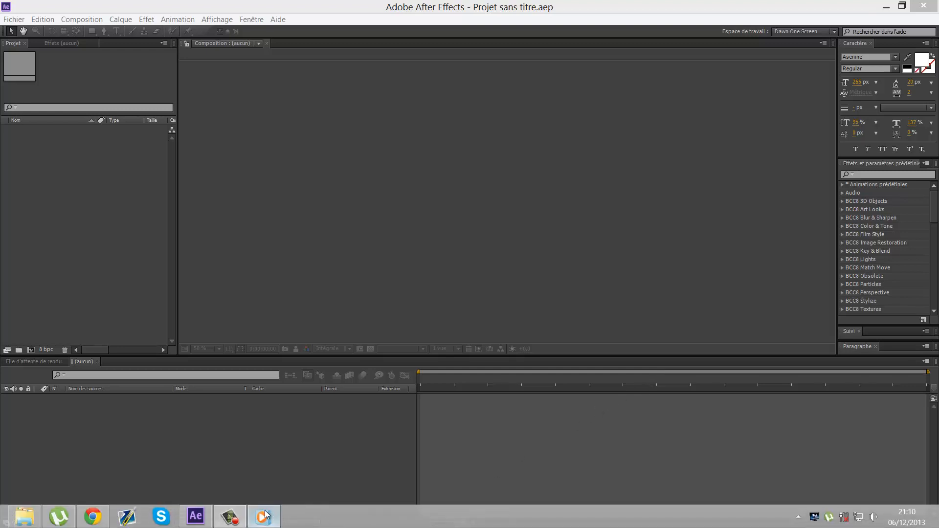
click(265, 515)
click(487, 398)
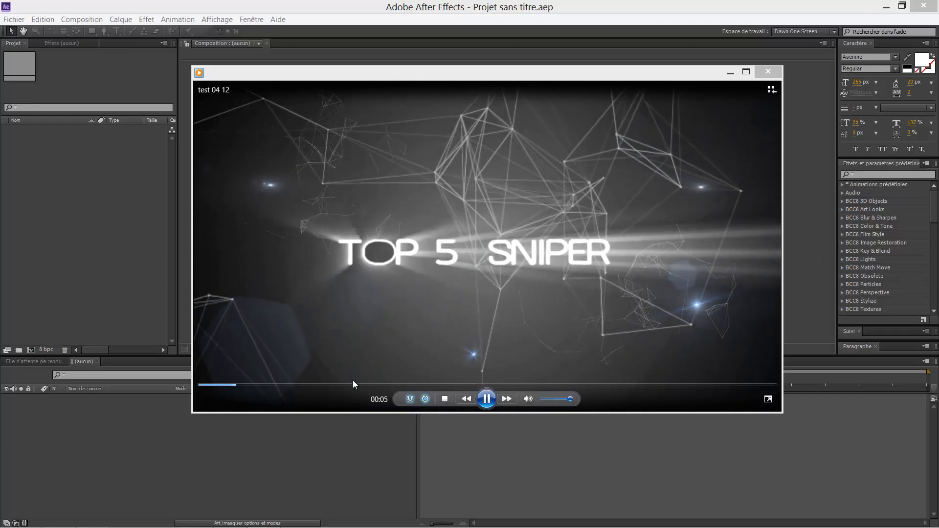
click(353, 384)
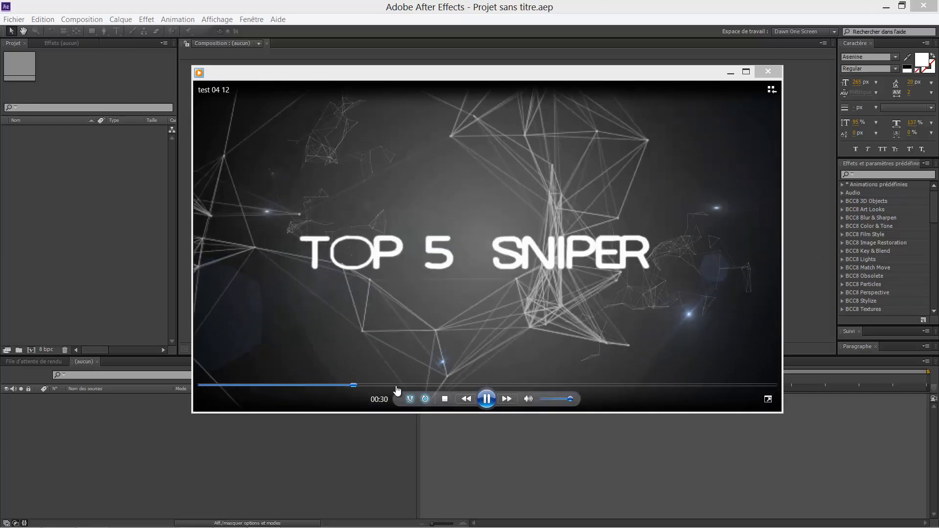
click(390, 385)
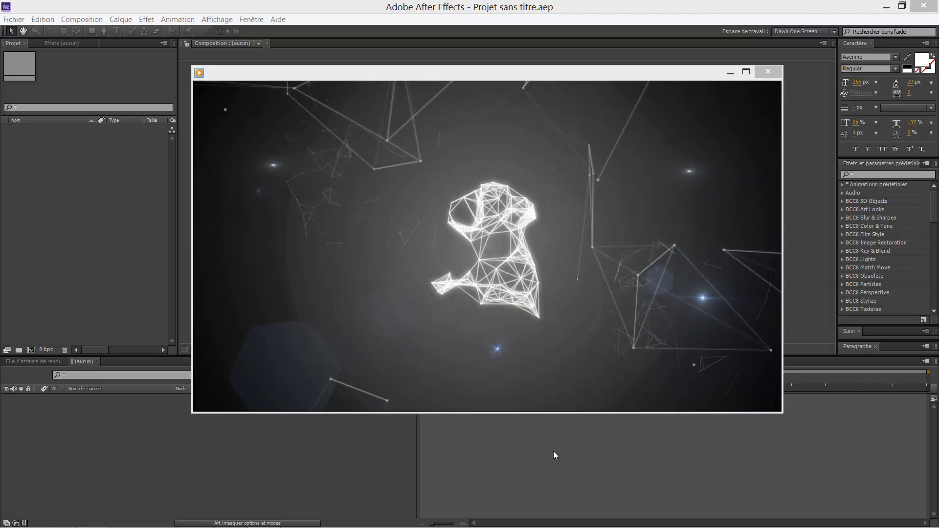
mouse_move(479, 264)
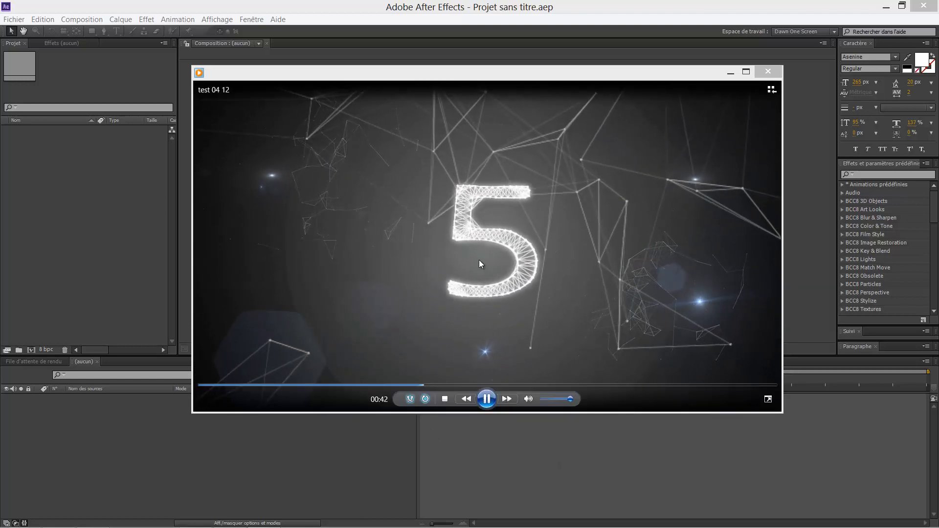
click(513, 386)
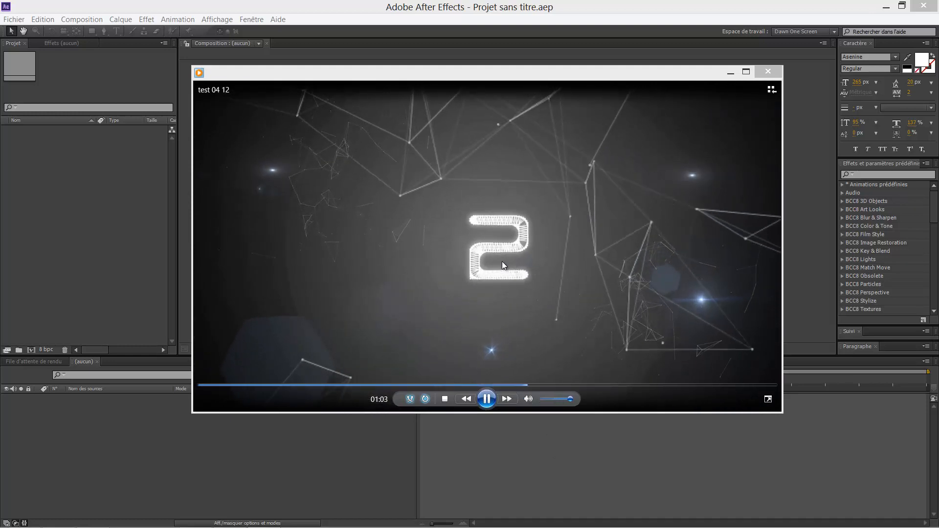
click(767, 72)
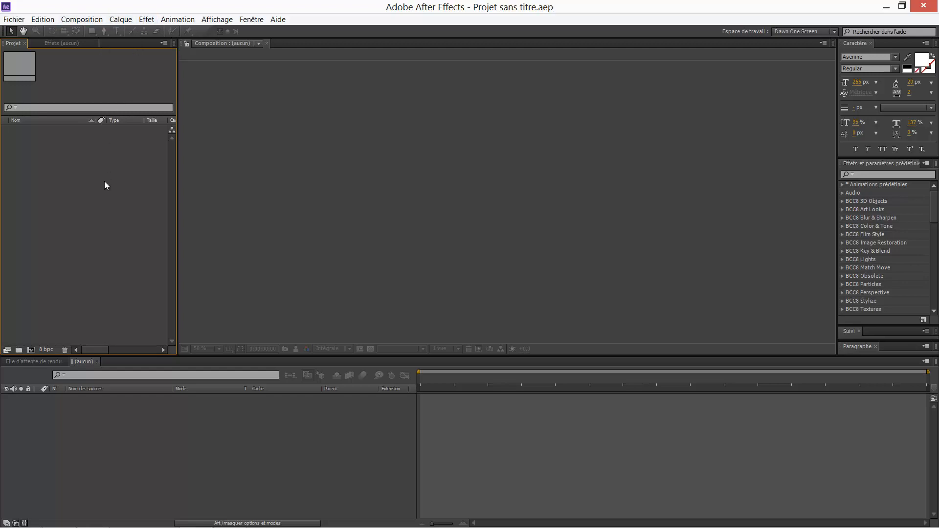
click(146, 19)
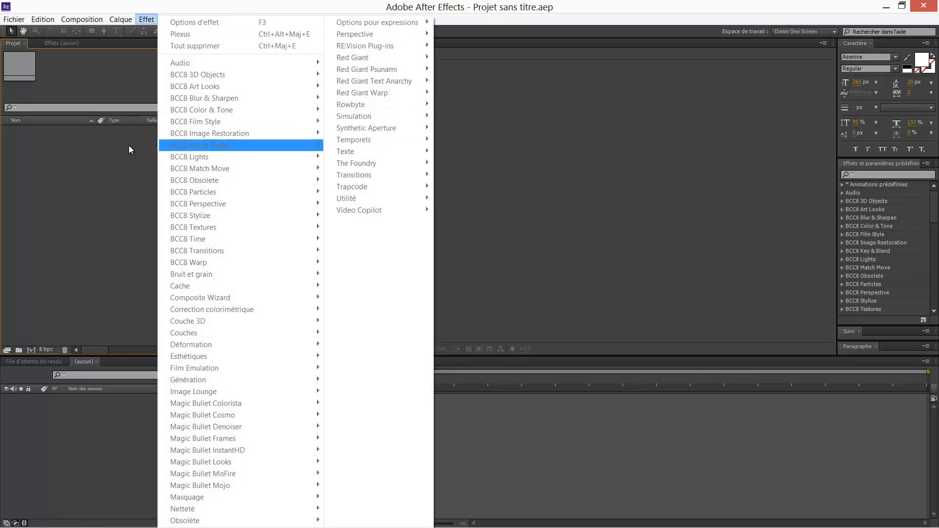
click(92, 146)
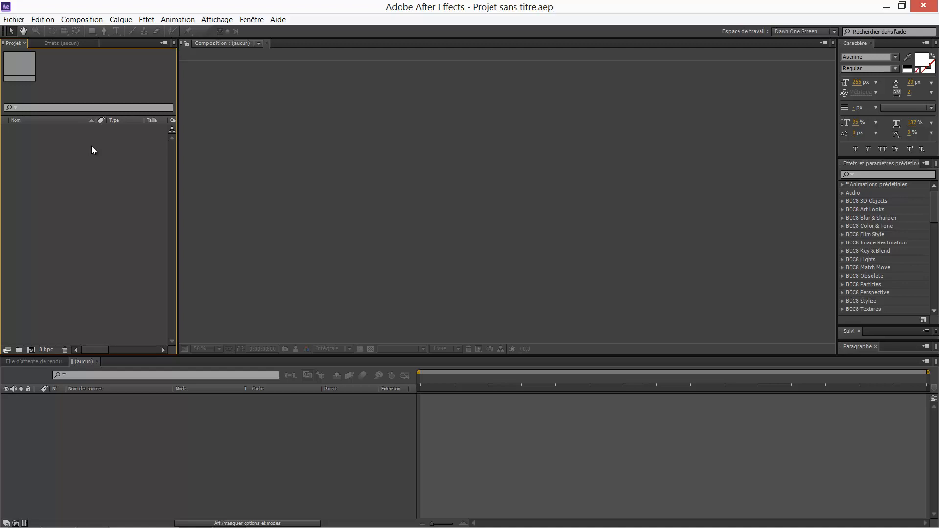
- Create a 1920 x 1080 composition at 25 fps lasting 0:00:40:01 and add a black solid matching the composition size
key(ctrl+n)
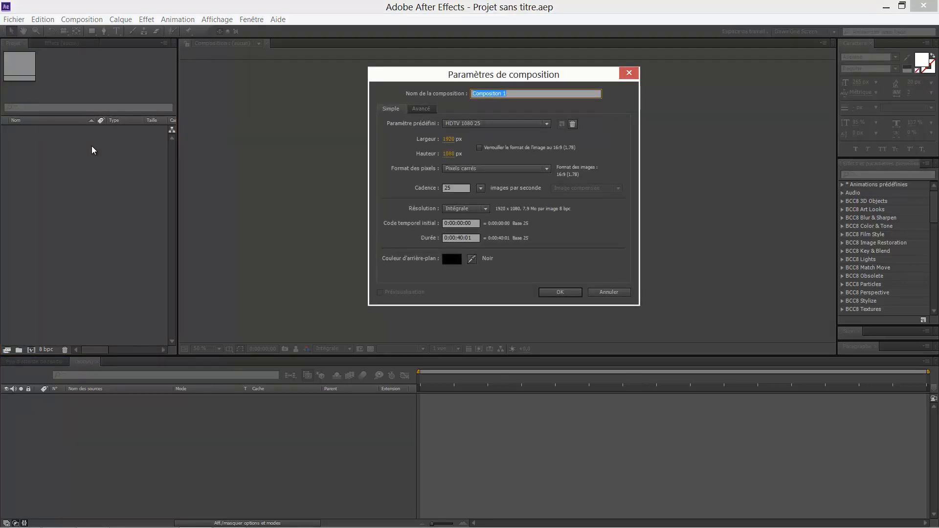
key(Return)
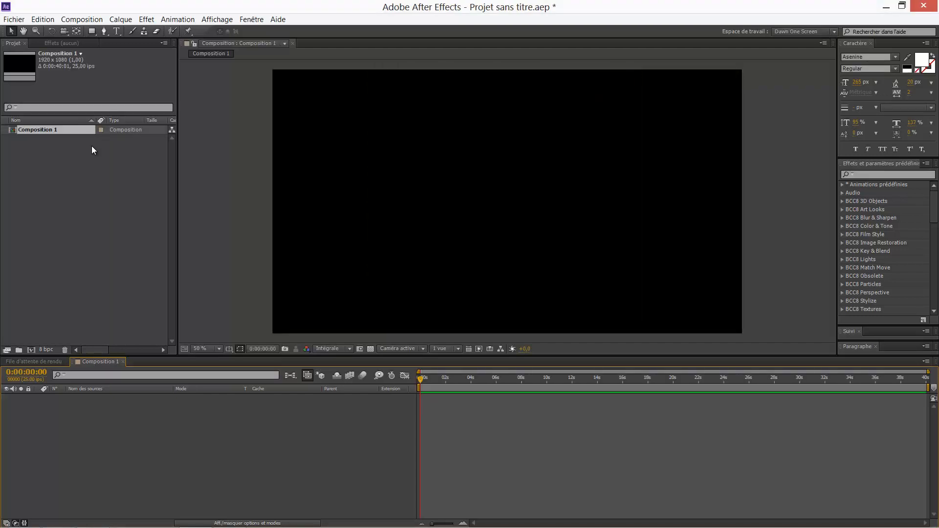
key(ctrl+y)
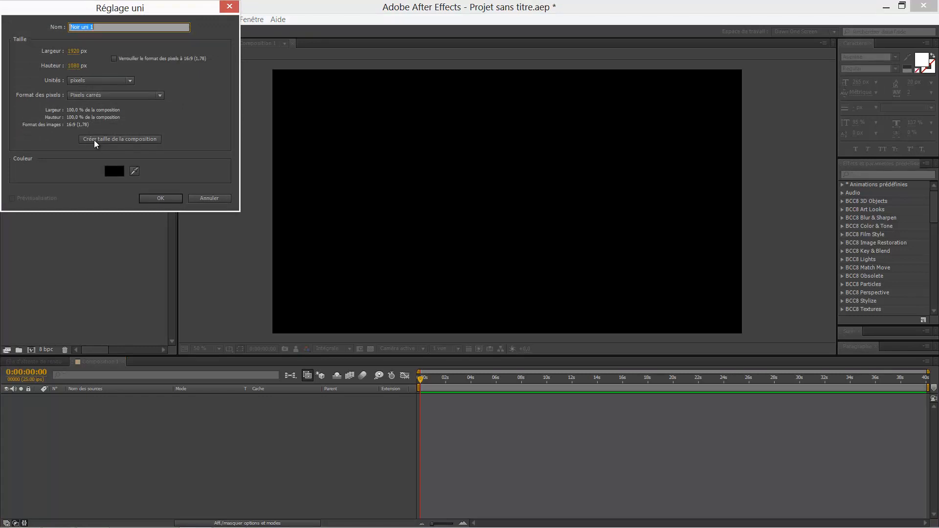
click(96, 140)
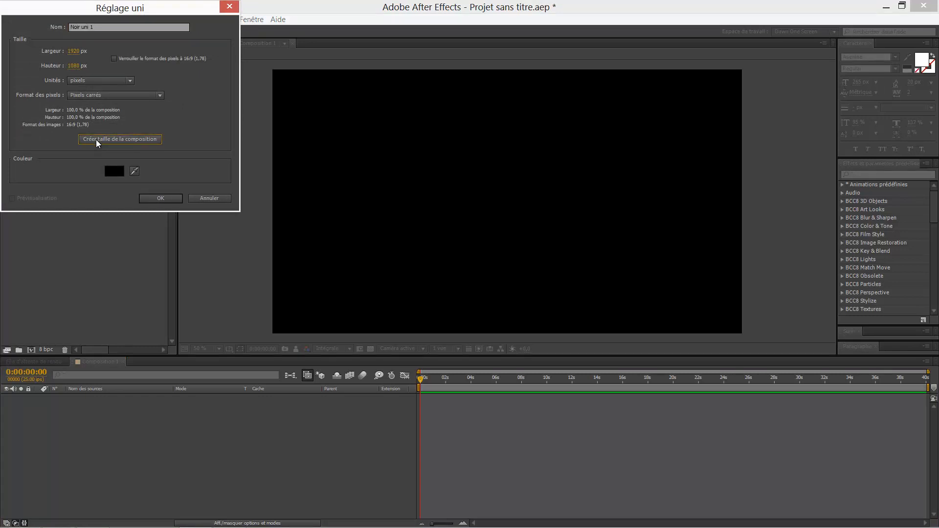
click(156, 198)
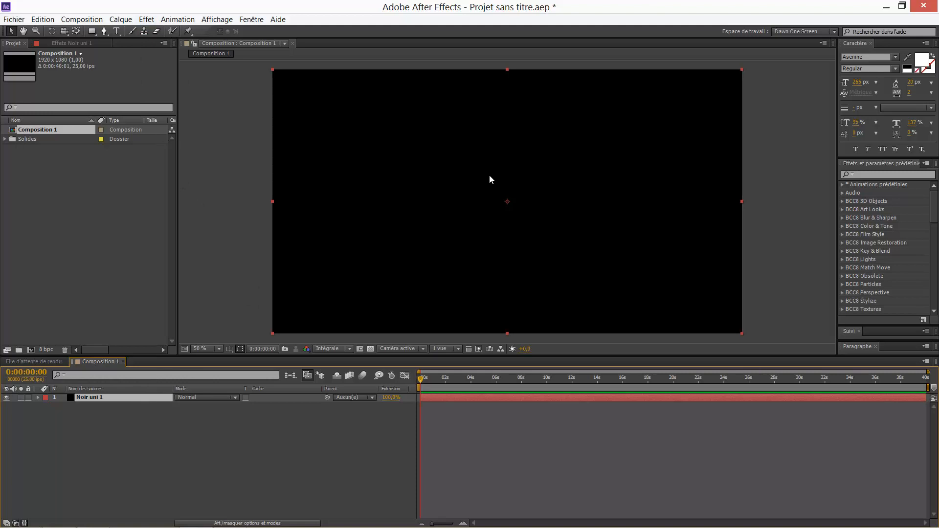
- Draw a closed, irregular six-point mask with the Pen tool around the middle of the black solid
key(g)
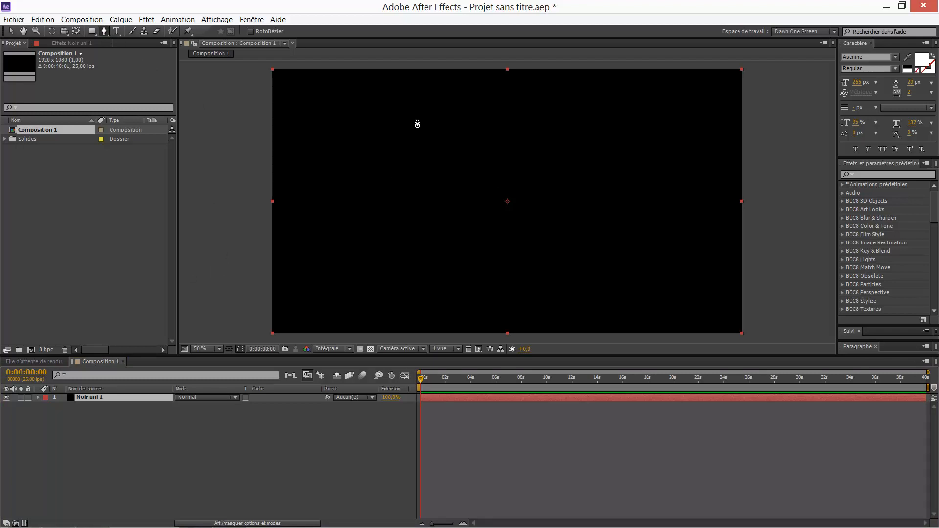
click(433, 118)
click(362, 209)
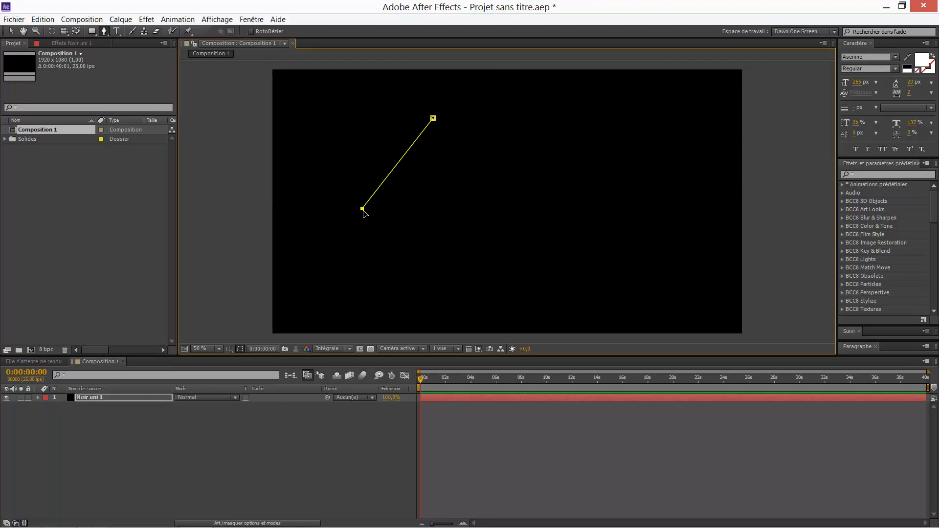
click(447, 282)
click(544, 275)
click(587, 197)
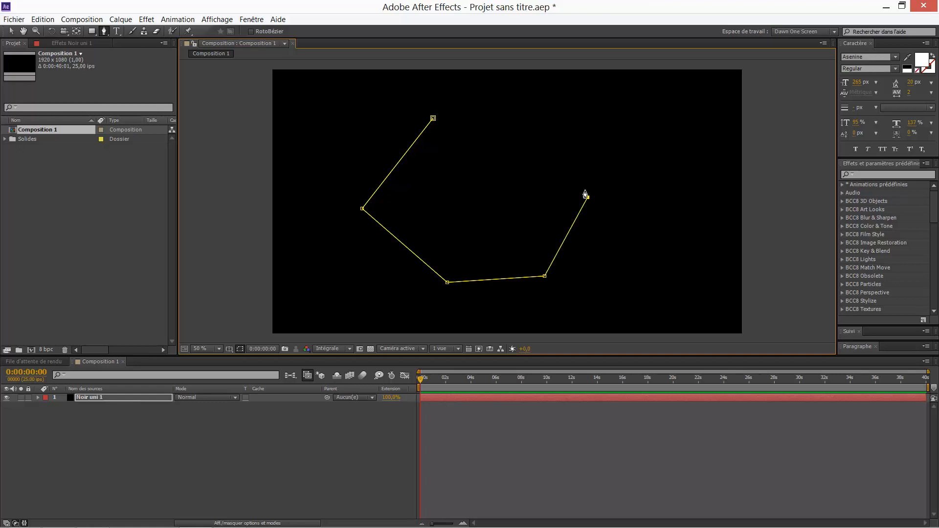
click(538, 159)
click(433, 119)
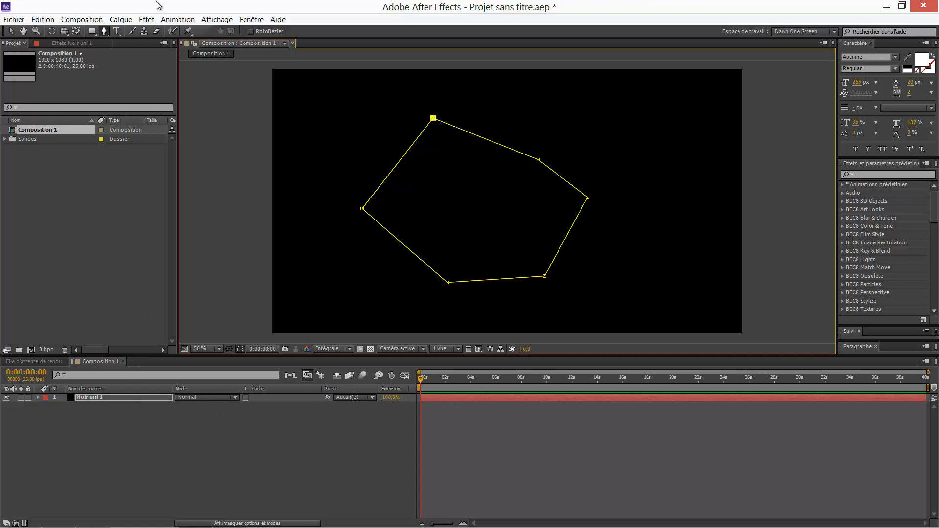
- Apply the Rowbyte Plexus effect to the masked solid, add a Paths object to it, and deselect the layer
click(152, 19)
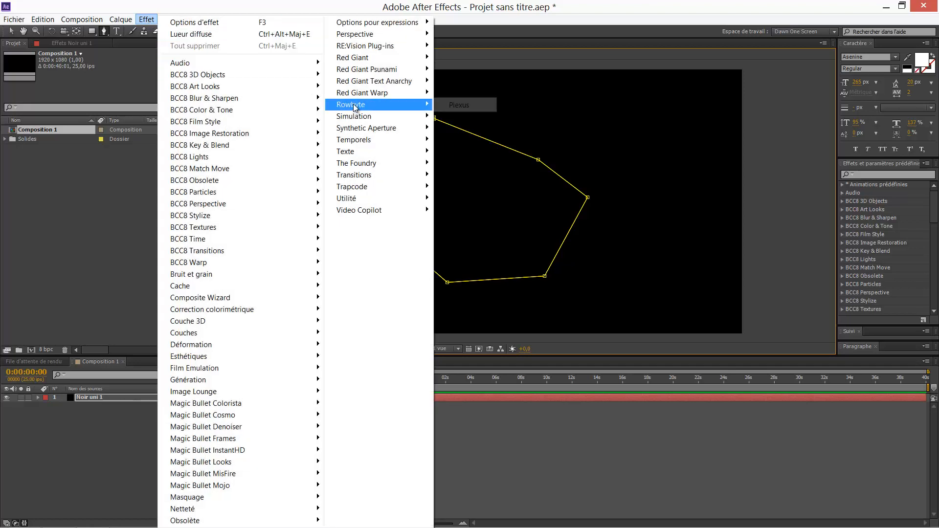
mouse_move(353, 104)
click(455, 105)
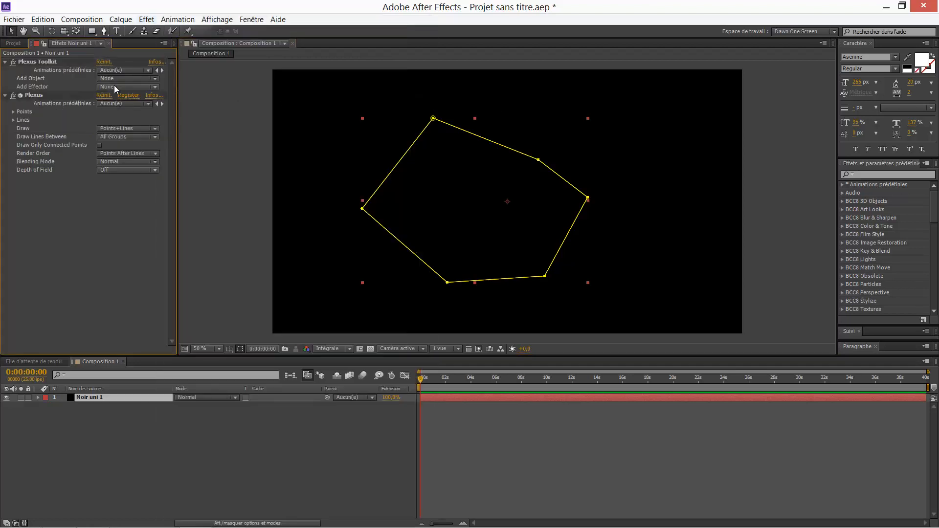
click(126, 79)
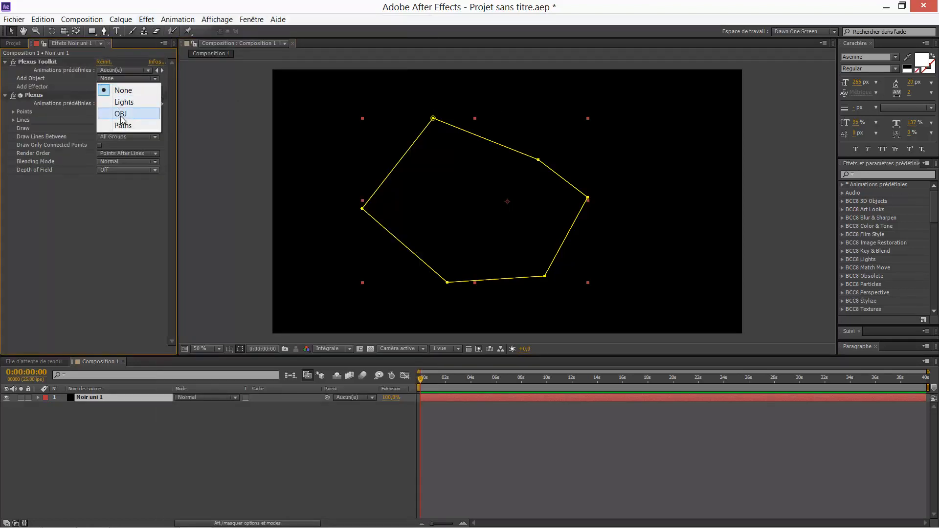
click(125, 126)
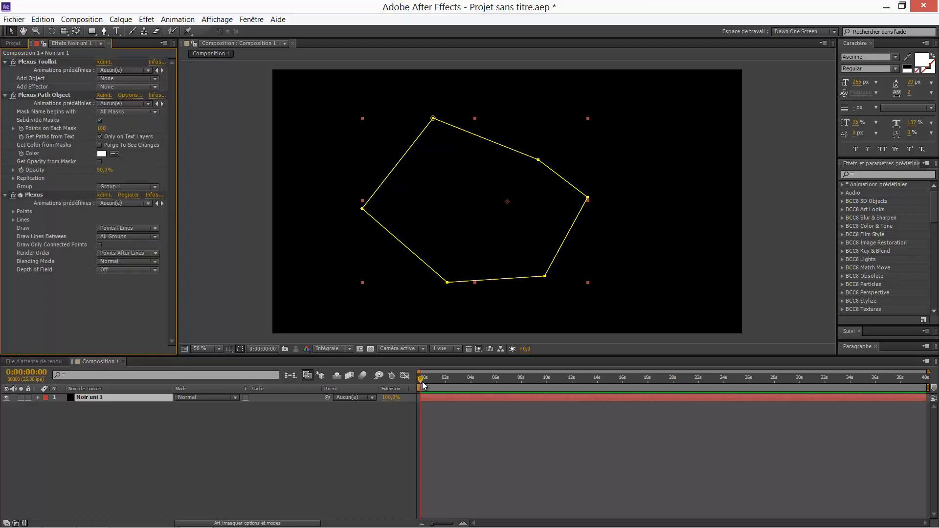
click(523, 438)
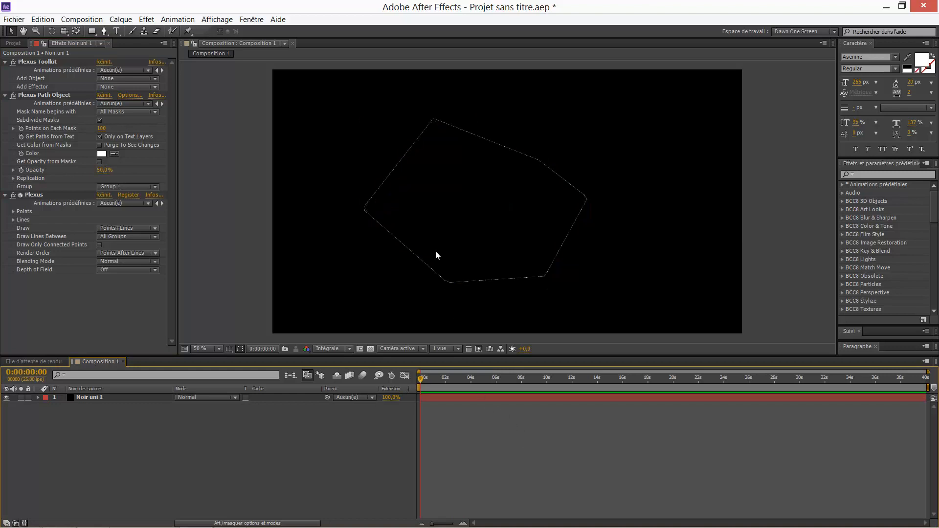
- Add a Noise effector to the Plexus effect on the black solid
click(115, 398)
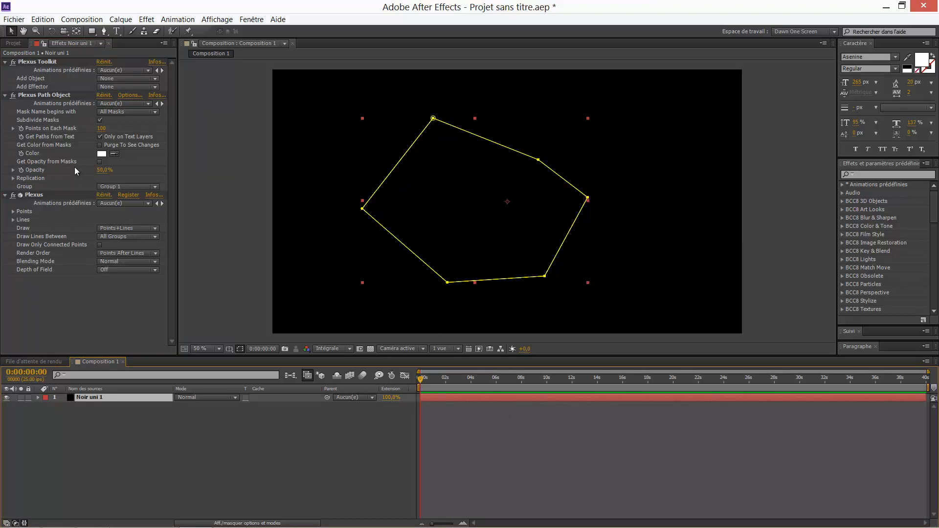
click(107, 87)
click(116, 133)
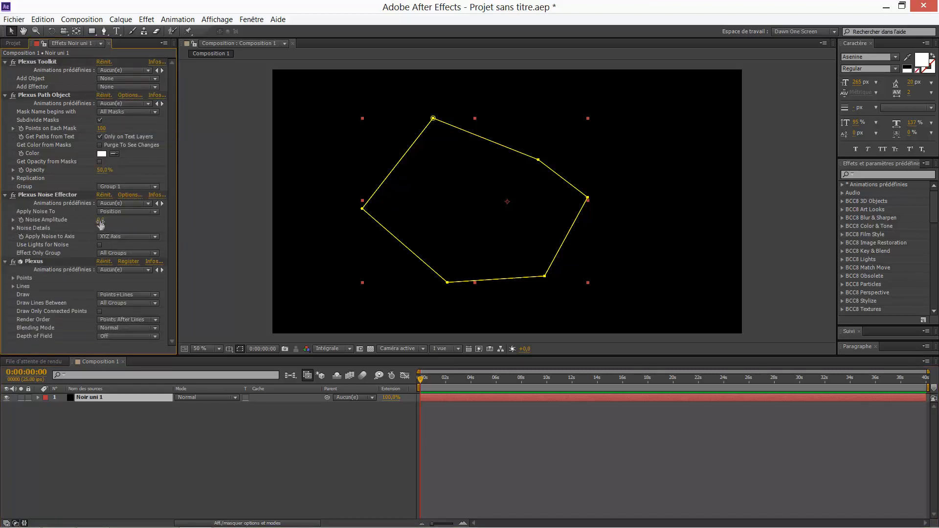
- Try higher Noise Amplitude values in the Plexus Noise Effector and return the amplitude to 0
drag(100, 224, 310, 252)
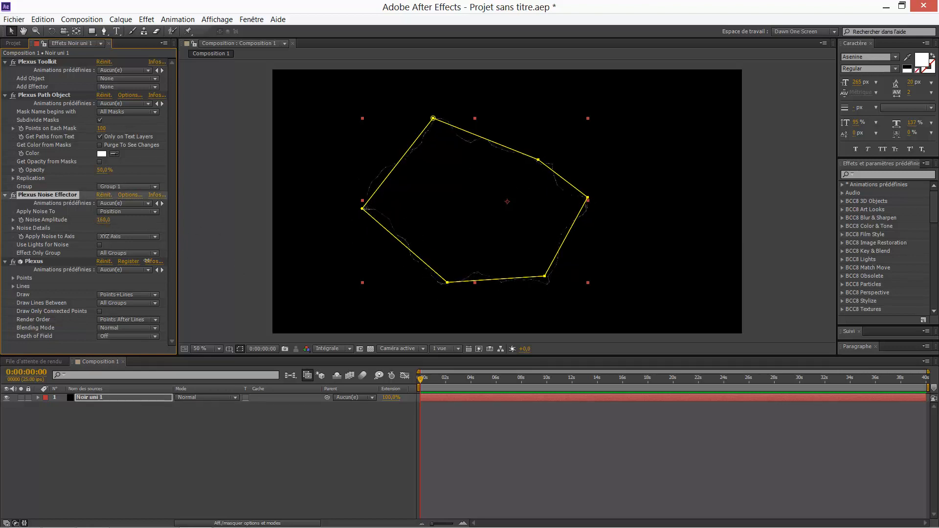
drag(146, 261, 332, 220)
click(101, 219)
text(0)
key(Return)
- Add a Transform effector to the Plexus effect and look over its rotation, translation and scale parameters
click(104, 87)
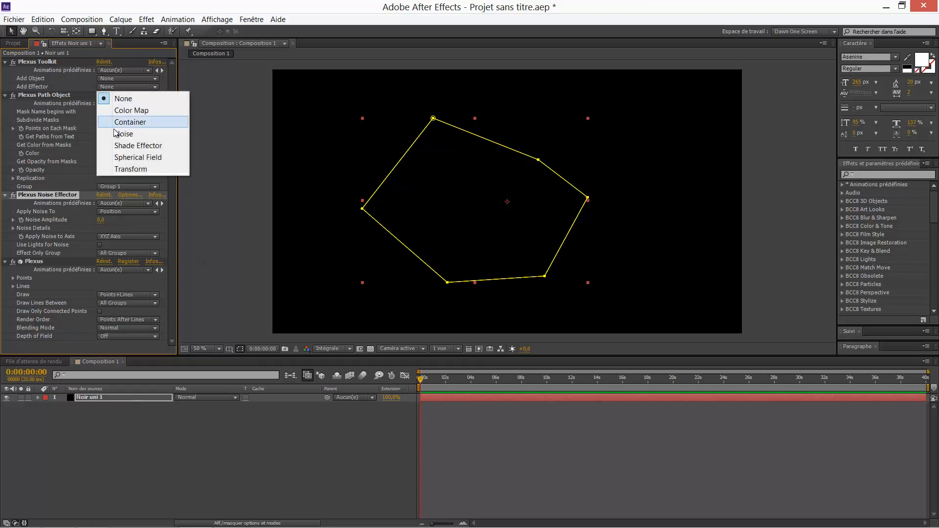
click(130, 169)
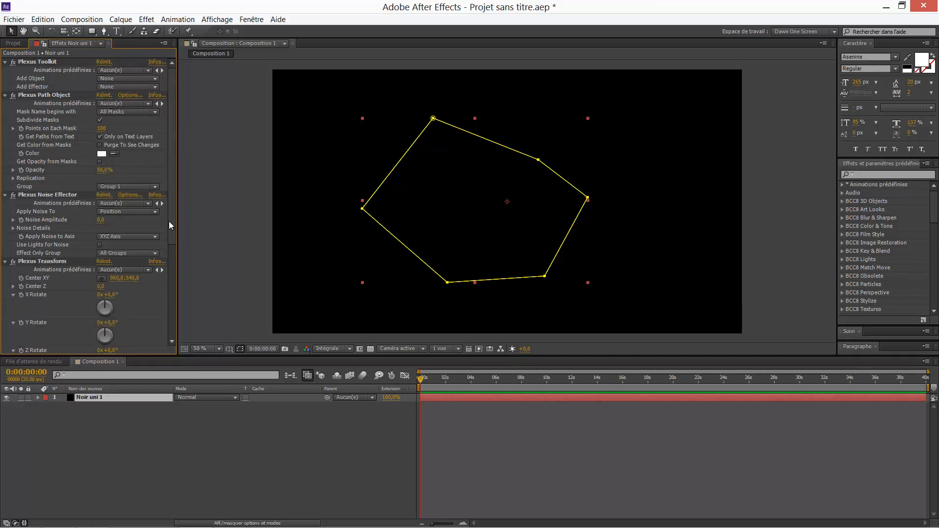
scroll(137, 225, down, 3)
scroll(137, 224, down, 1)
scroll(137, 225, up, 3)
scroll(108, 170, down, 5)
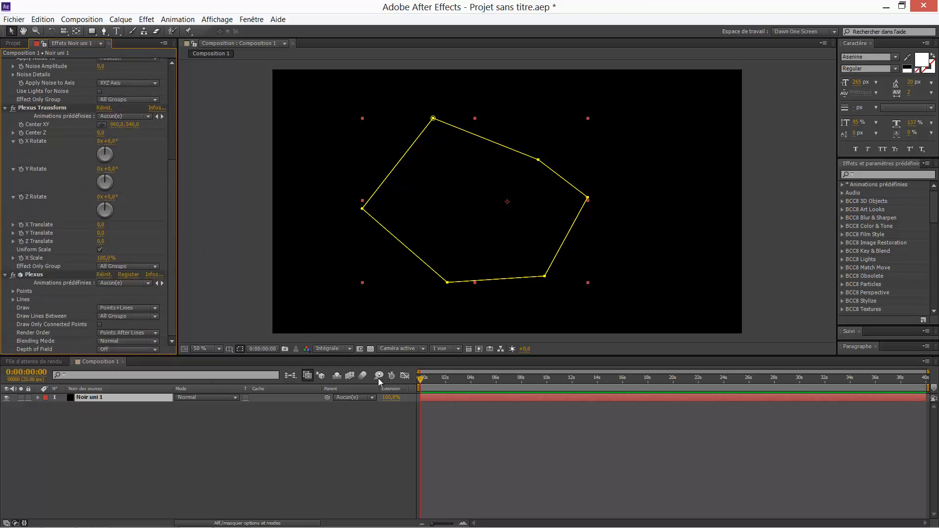
scroll(417, 307, up, 1)
scroll(409, 292, down, 1)
drag(427, 378, 398, 389)
- Set the Points Size of the Plexus effect to 4, return to the composition's first frame and deselect the layer
click(13, 291)
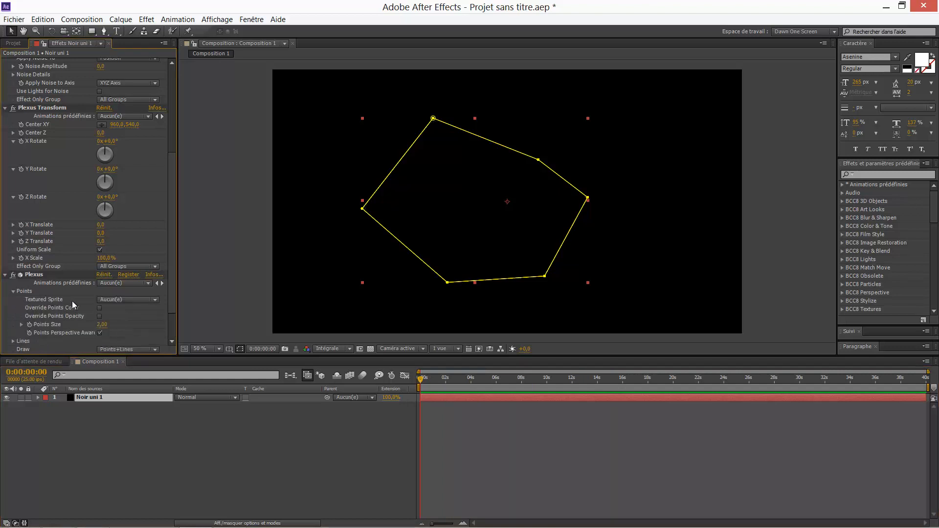
click(373, 404)
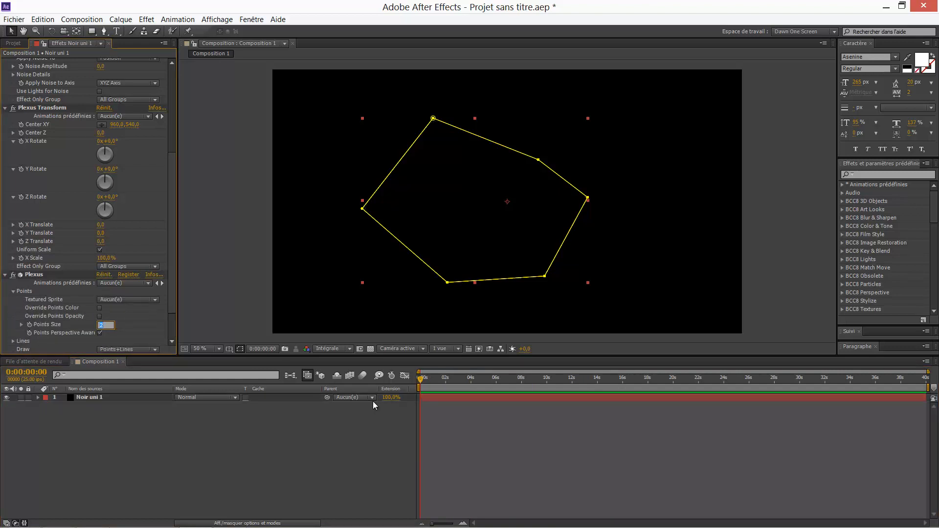
drag(107, 325, 132, 330)
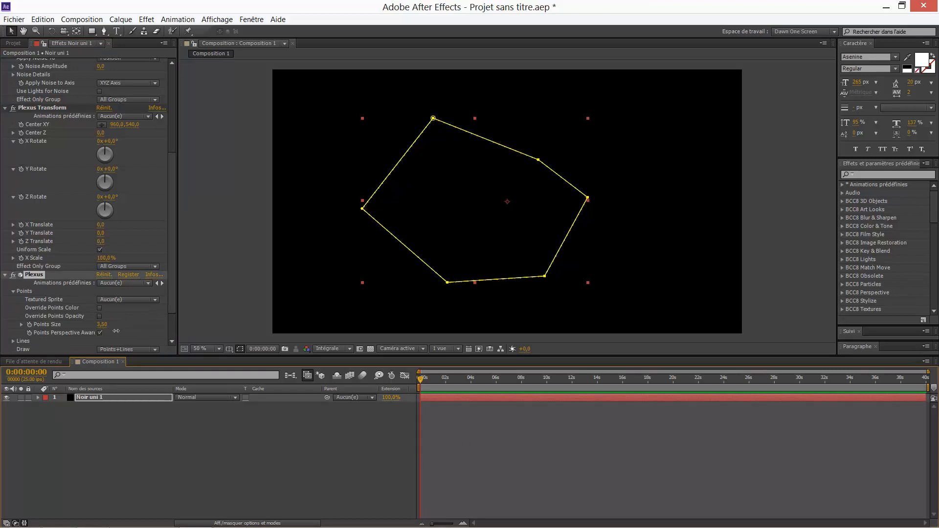
scroll(73, 311, down, 2)
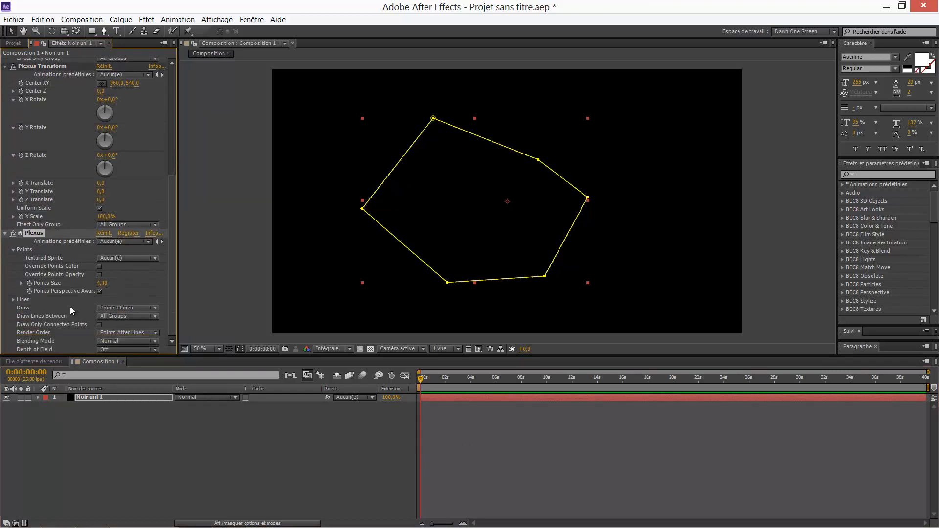
click(102, 283)
text(4)
key(Return)
key(Home)
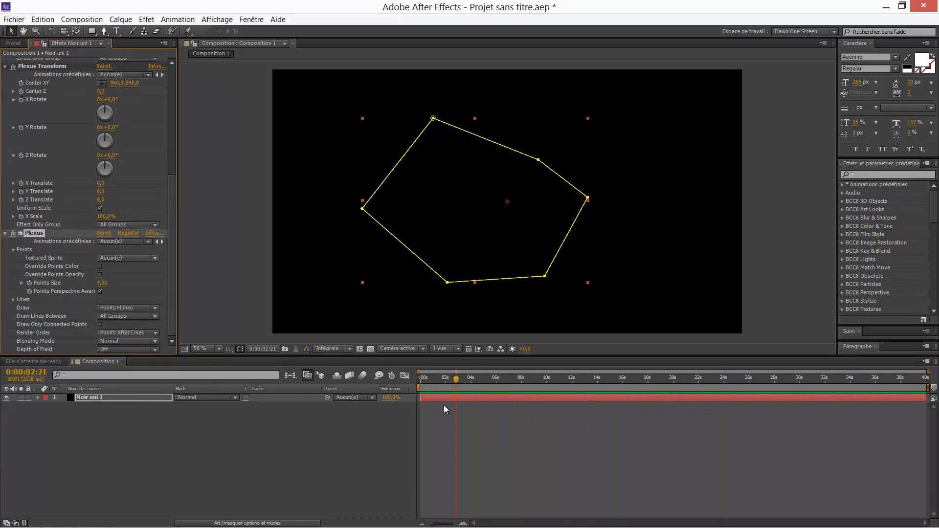
click(252, 425)
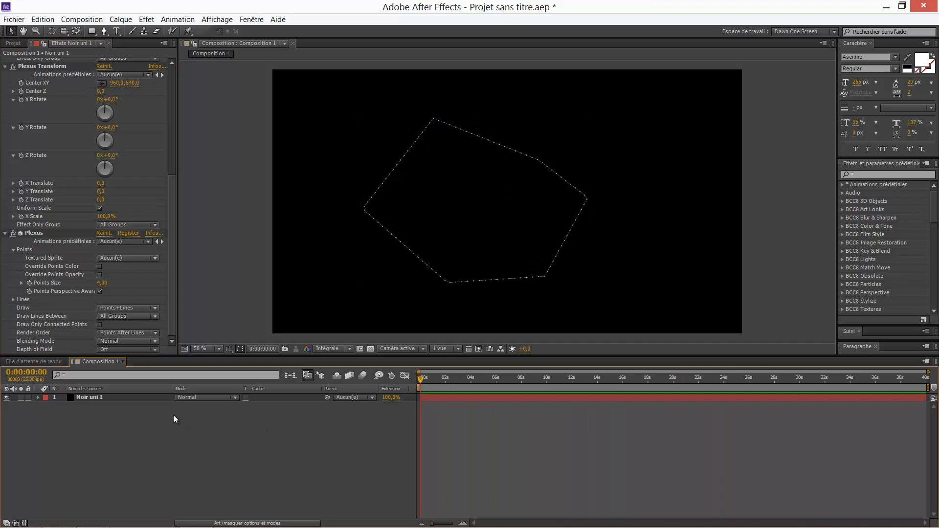
- Select the black solid, move the current time to 4 seconds and set a keyframe for Noise Amplitude in the Plexus Noise Effector
click(90, 398)
click(384, 425)
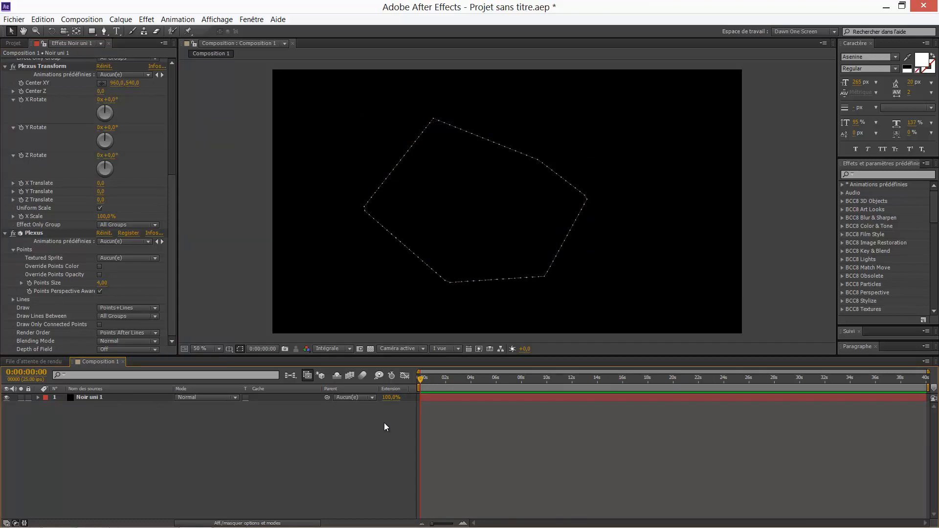
click(89, 395)
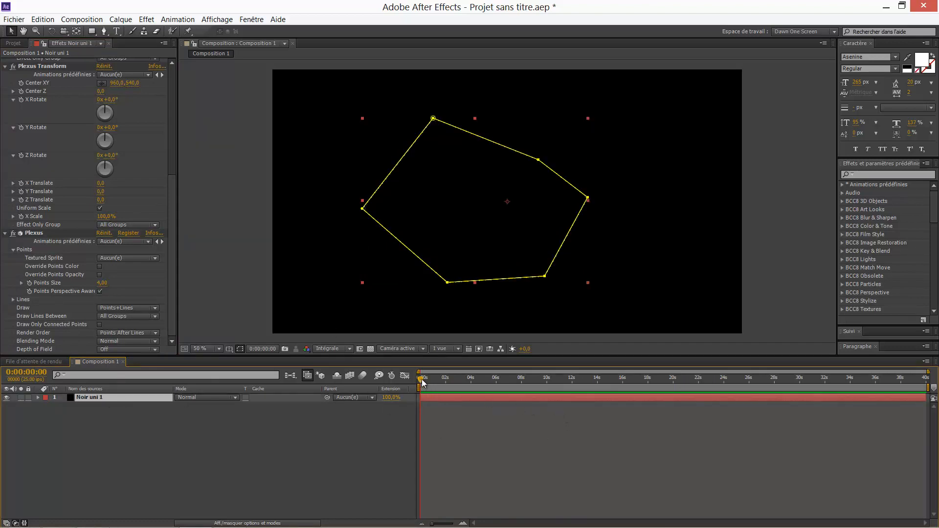
scroll(96, 216, up, 3)
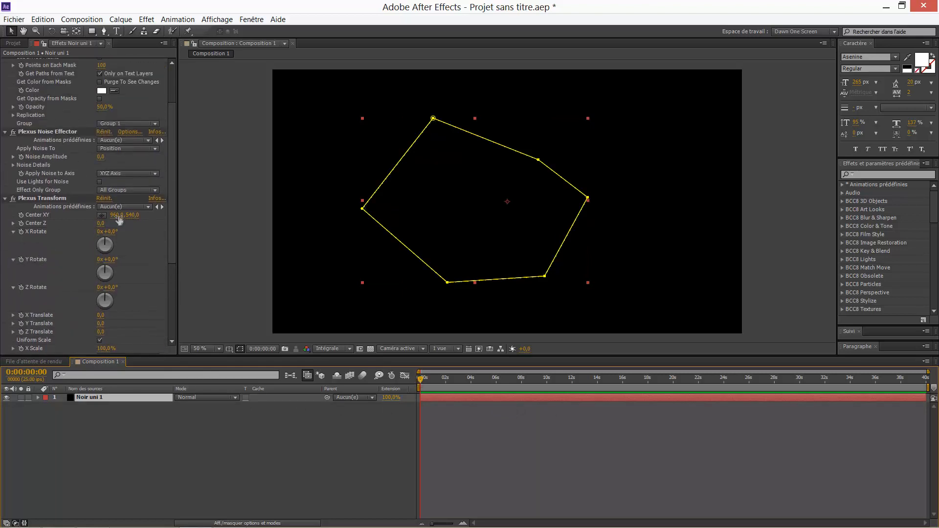
click(470, 382)
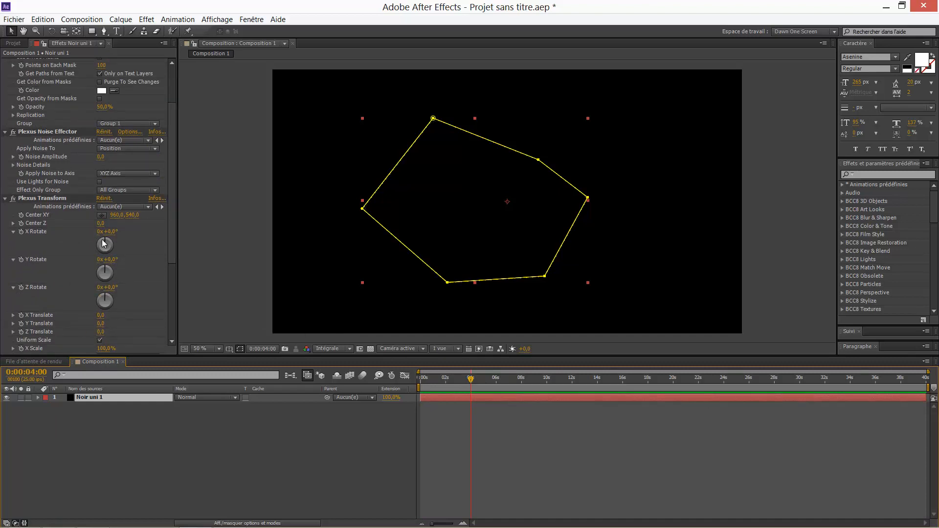
mouse_move(101, 224)
mouse_down()
mouse_move(146, 232)
mouse_move(113, 236)
mouse_up()
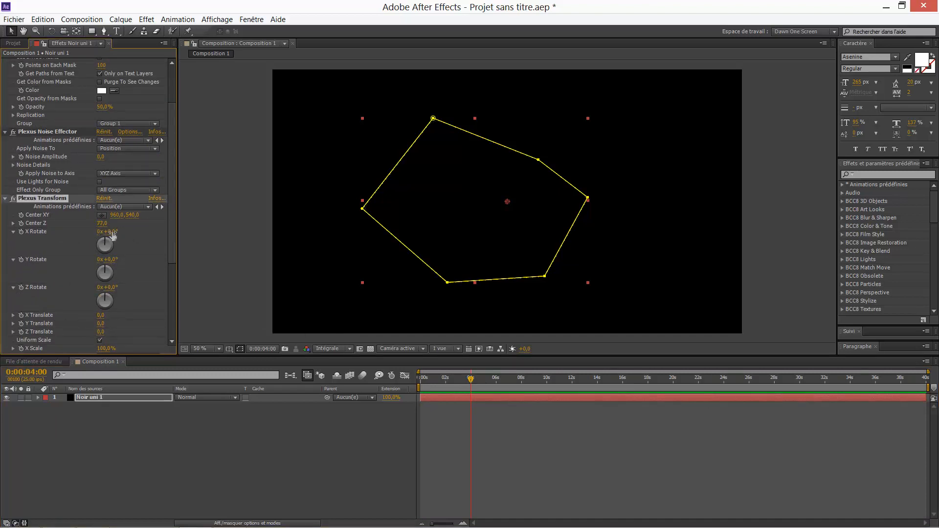
click(104, 198)
scroll(109, 191, up, 2)
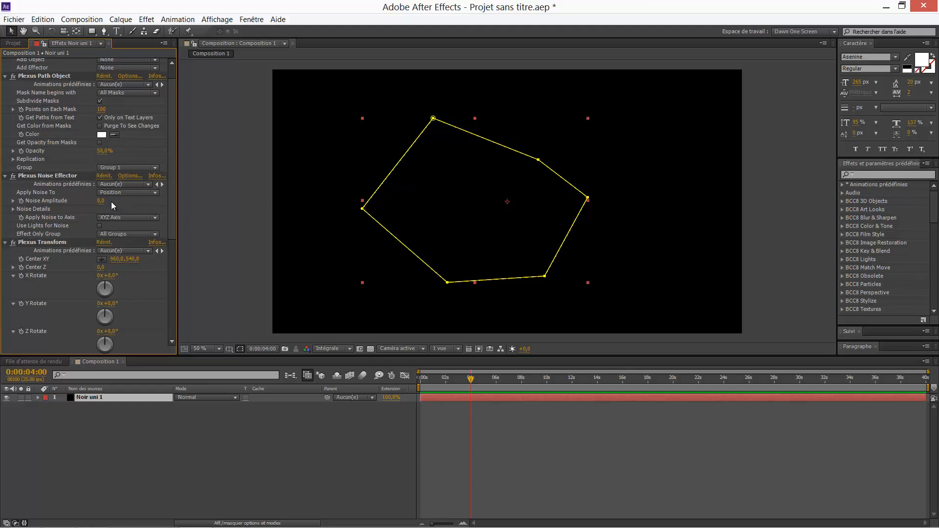
click(22, 209)
- Set keyframes for X, Y and Z Rotate of the Plexus Transform effector at 4 seconds
scroll(20, 210, down, 3)
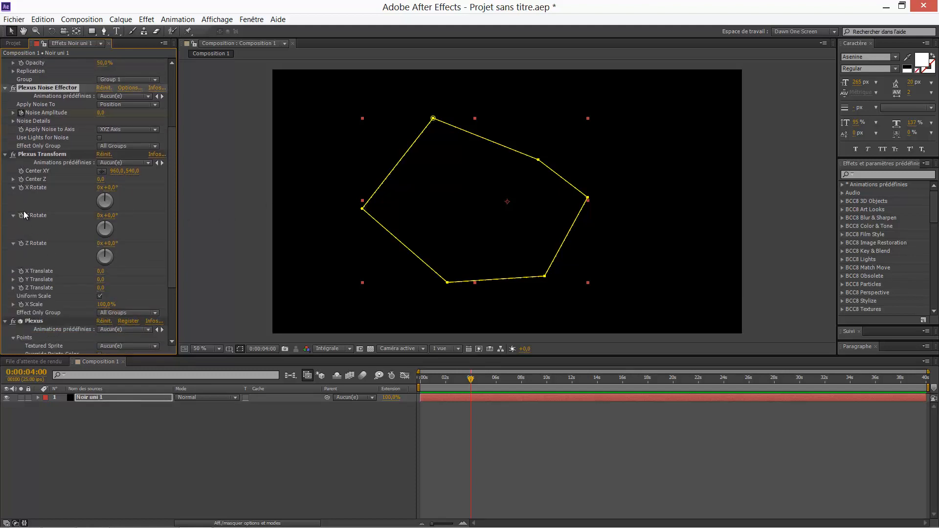
click(21, 188)
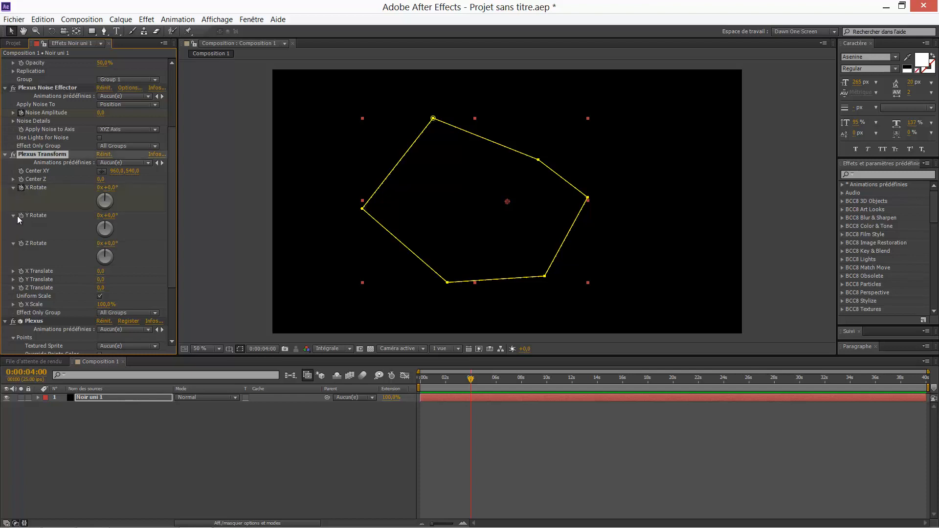
click(21, 216)
click(20, 243)
scroll(91, 191, up, 2)
click(107, 196)
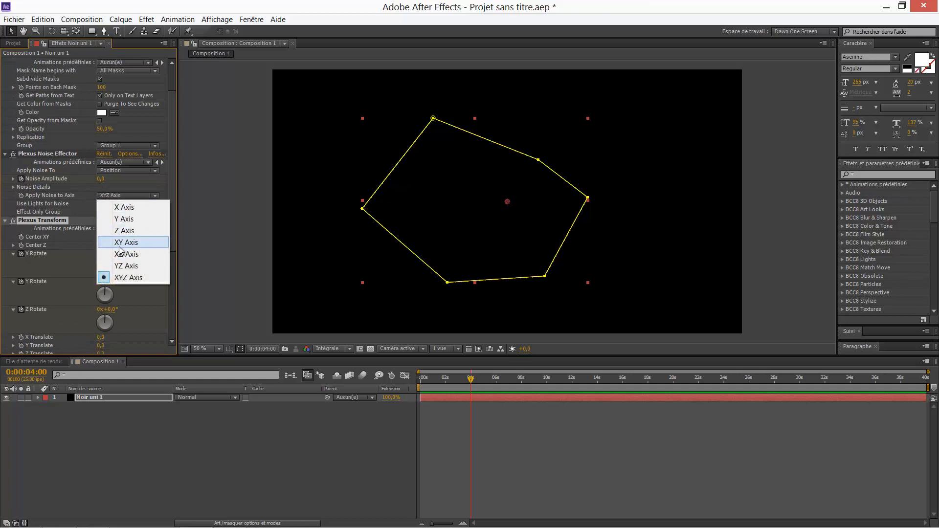
click(93, 197)
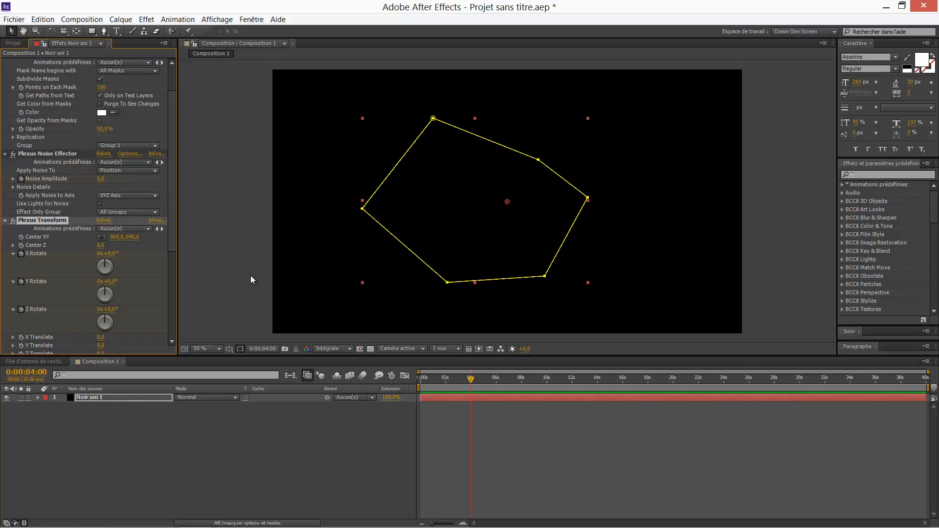
- Set the Opacity of the Plexus Path Object to 100% and reveal the black solid's keyframed properties in the timeline
scroll(160, 248, up, 1)
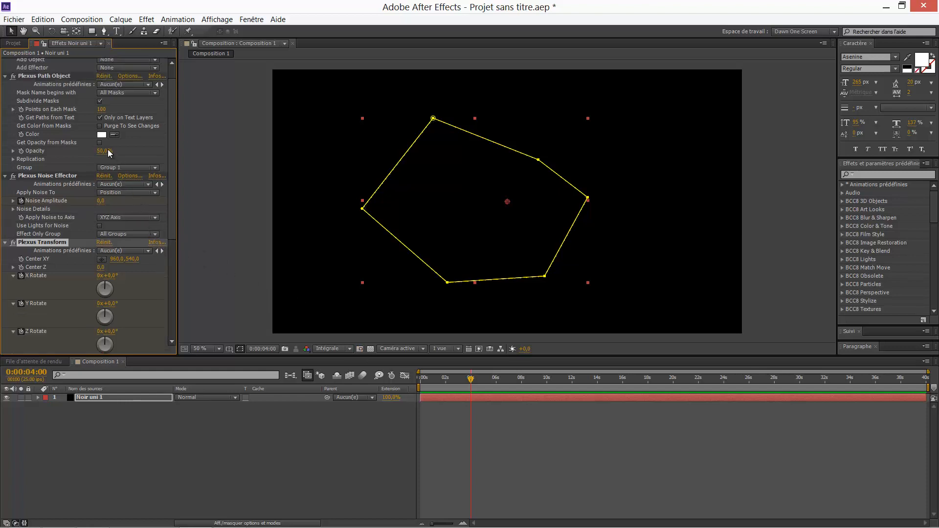
drag(104, 151, 143, 158)
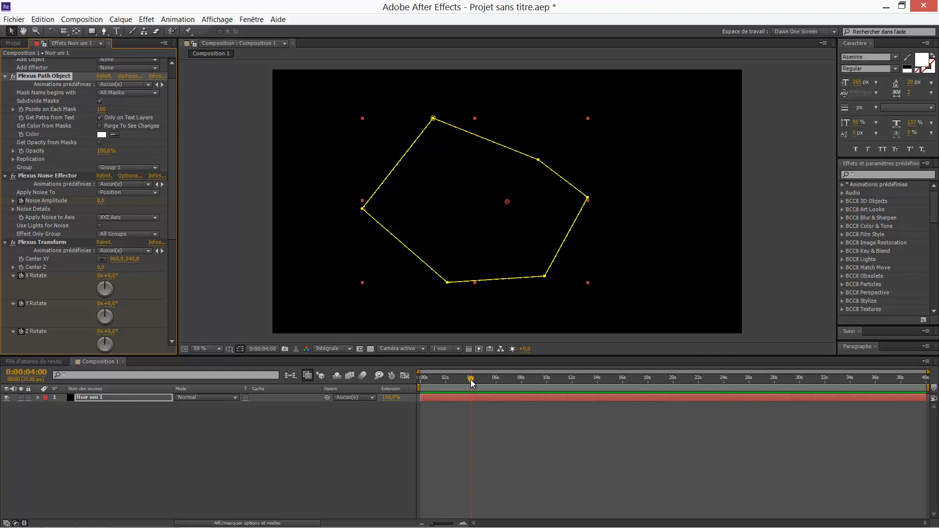
click(134, 397)
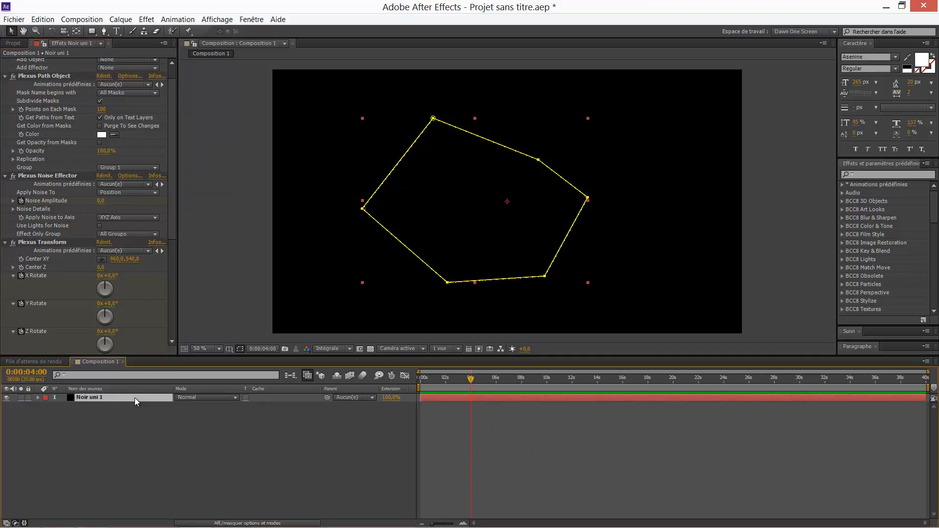
key(u)
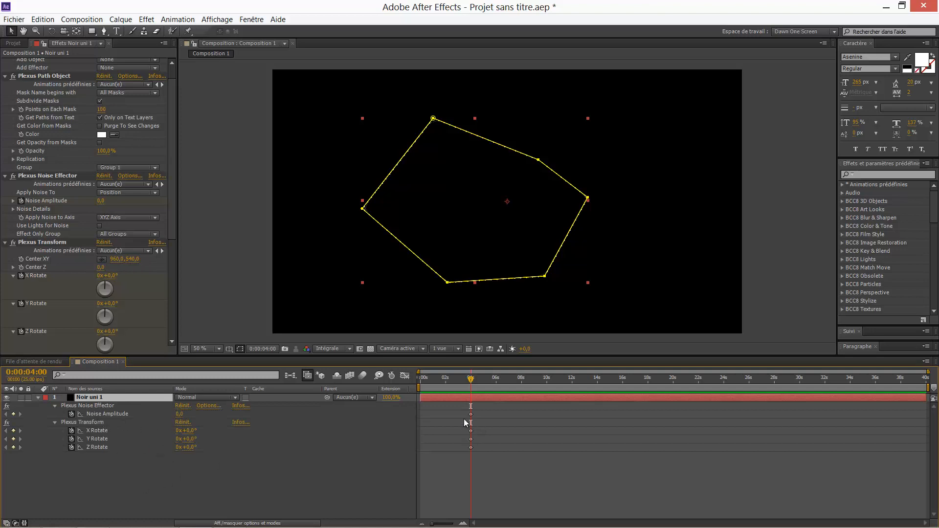
- At the first frame, set Noise Amplitude to 1226 and the X, Y and Z Rotate values to 61°, -18° and 29°
click(470, 385)
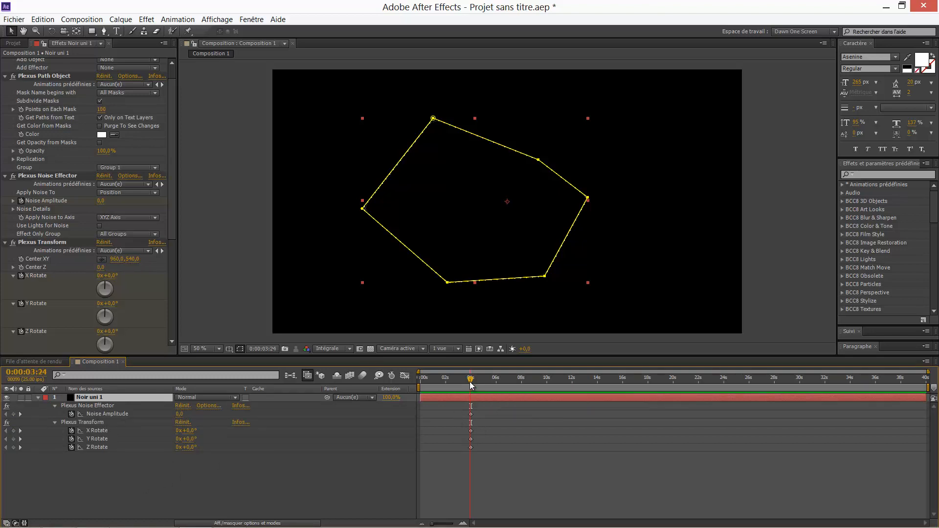
drag(458, 388, 427, 390)
drag(179, 414, 755, 424)
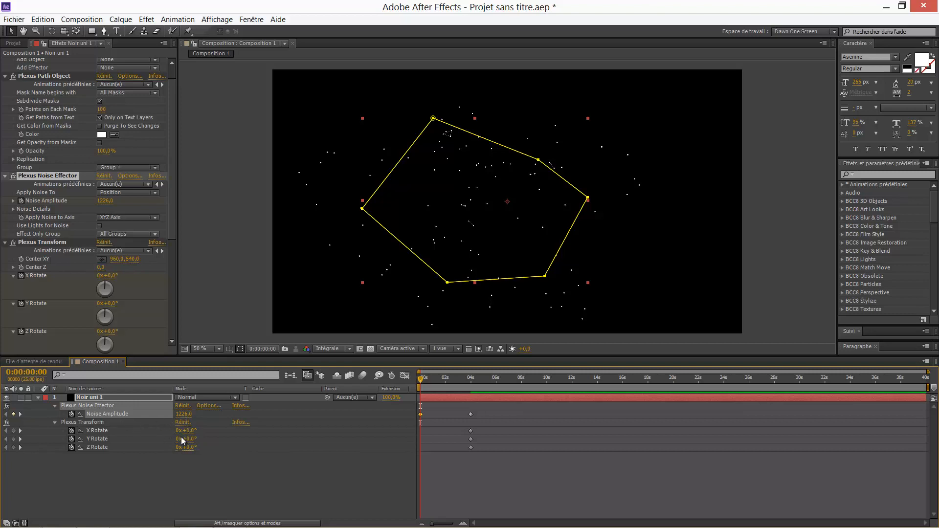
drag(188, 430, 232, 446)
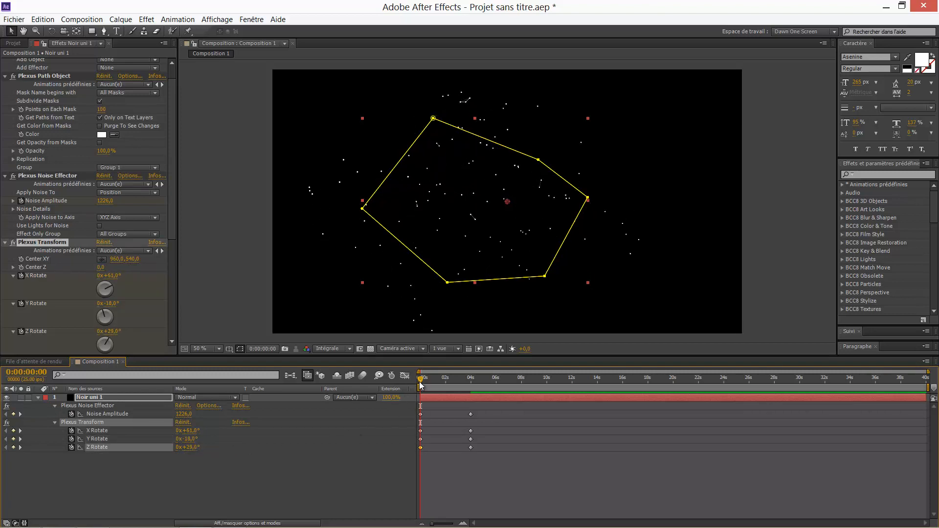
- Move the current time to about 2 seconds and set the Points Size of the Plexus effect to 2.5
drag(419, 381, 446, 404)
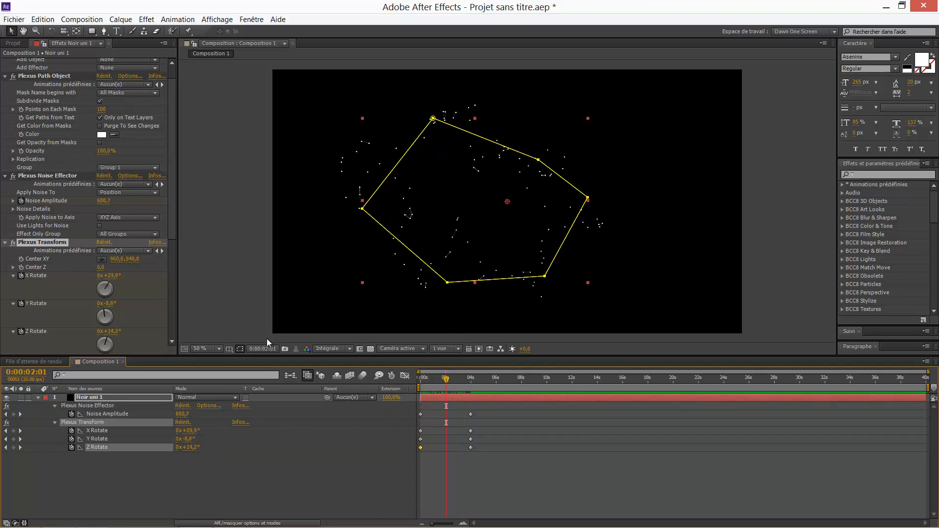
scroll(96, 281, down, 6)
click(102, 284)
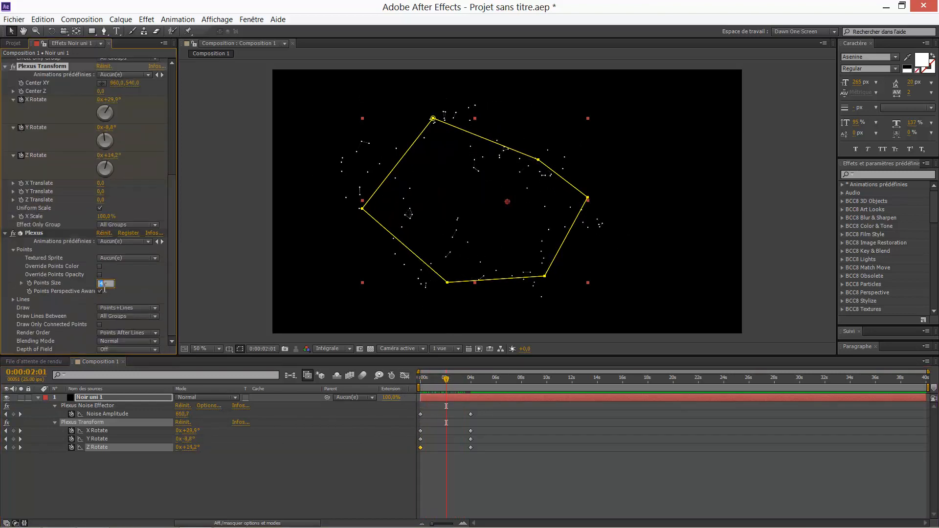
text(2,5)
key(Return)
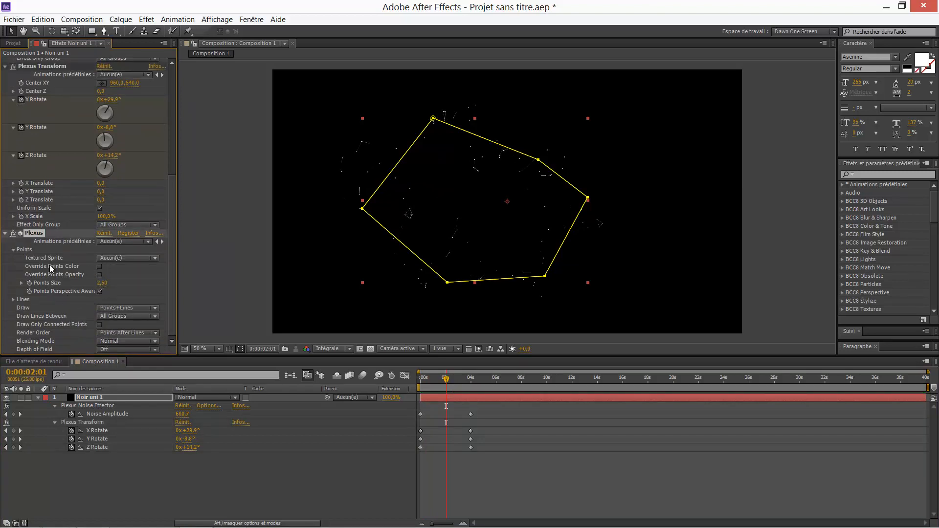
- Set the Maximum Distance of the Plexus effect's lines to 31
click(13, 301)
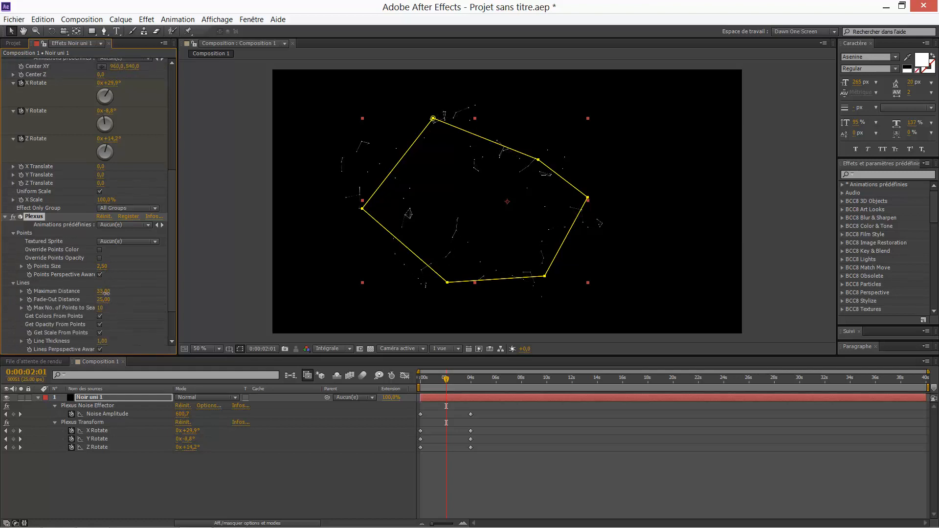
drag(104, 293, 93, 292)
scroll(100, 312, down, 3)
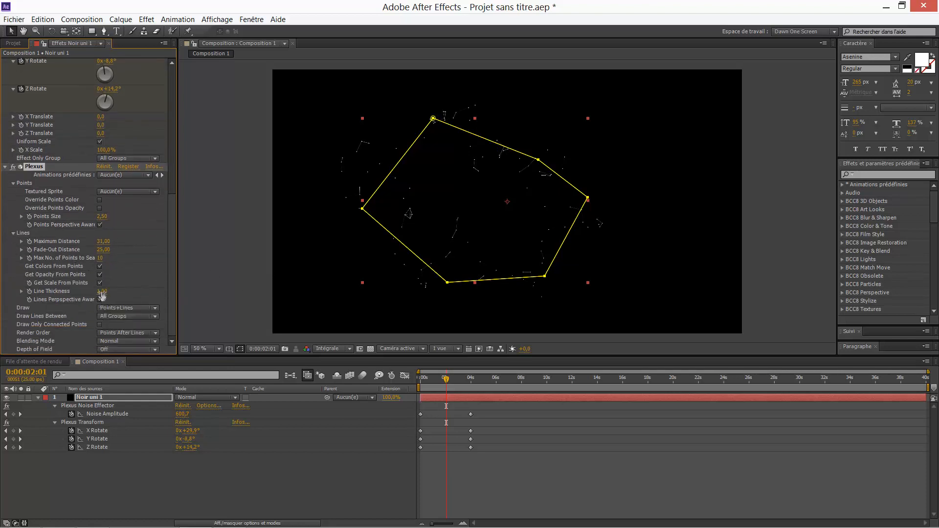
- Scale the black solid to 137%, fit the composition view up to 100% and shift the layer slightly to the right
click(98, 401)
key(s)
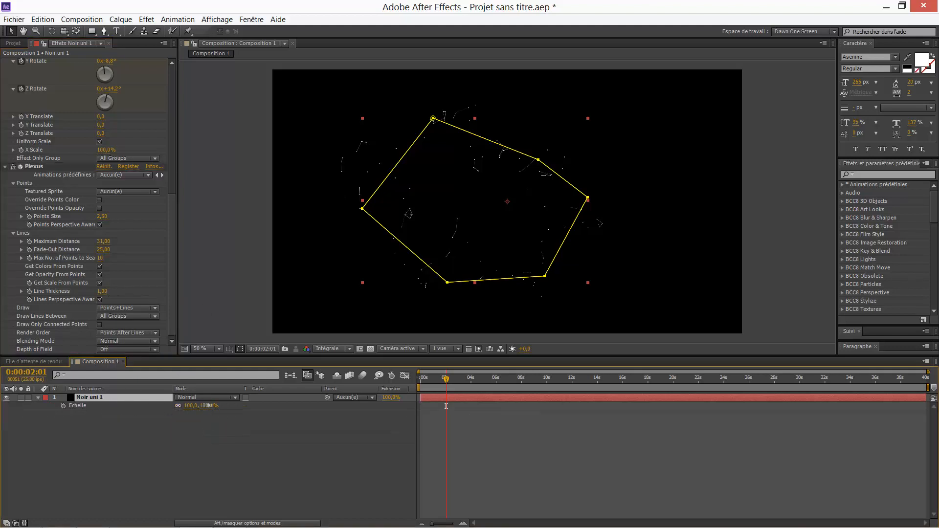
drag(205, 406, 225, 406)
click(207, 348)
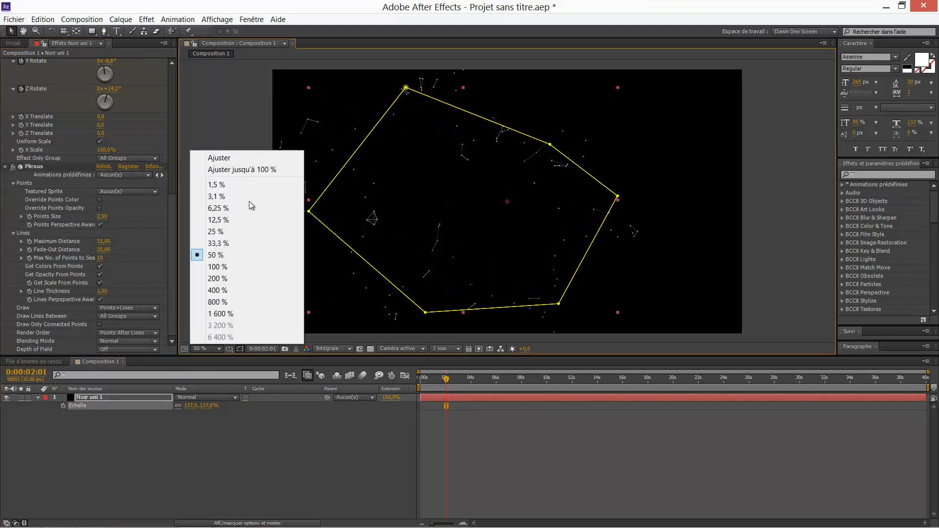
click(252, 170)
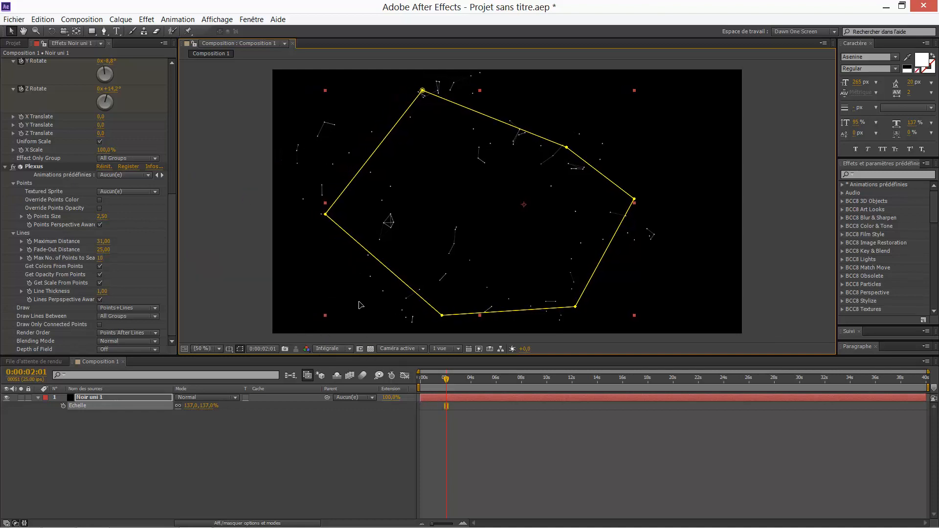
click(496, 435)
- Enlarge the black solid to about 145.5 by 144.2% scale and scrub the current time to about 1 second
click(97, 397)
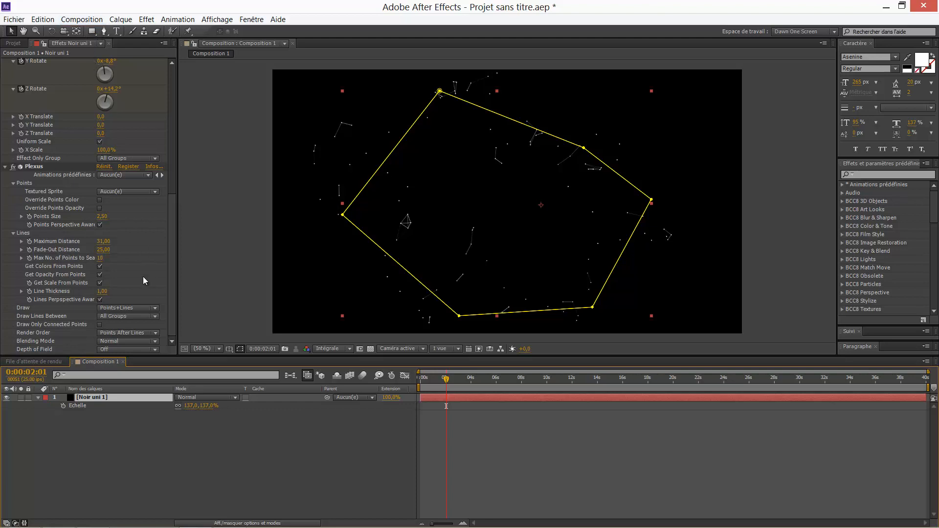
click(646, 317)
click(127, 397)
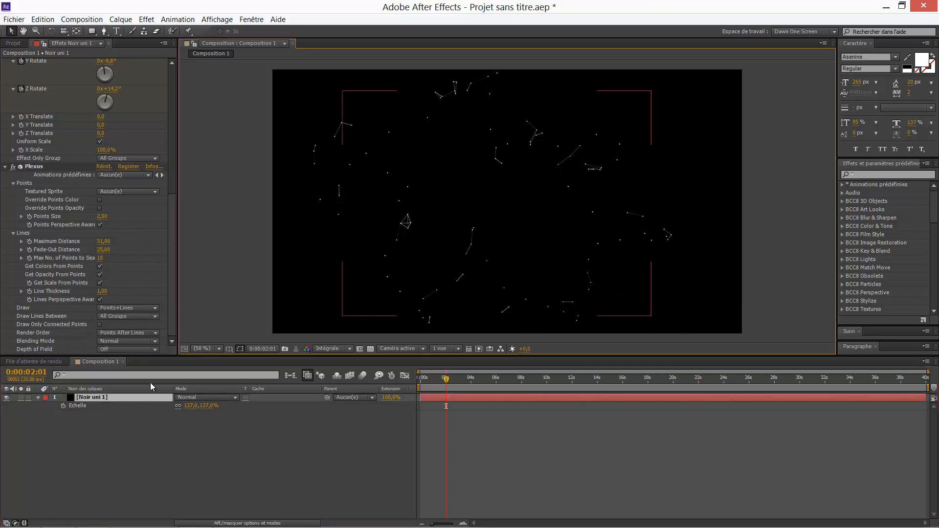
mouse_move(655, 316)
mouse_down()
mouse_move(704, 324)
mouse_move(665, 325)
mouse_up()
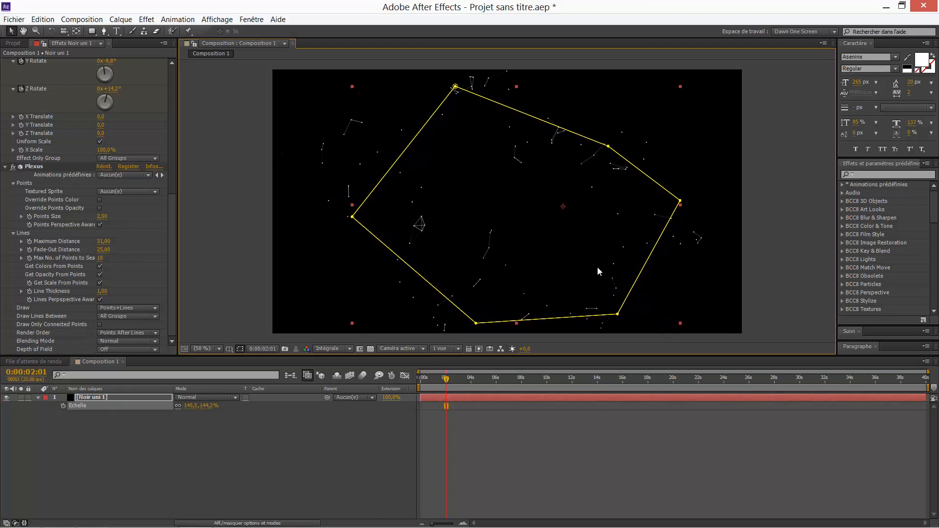
click(562, 443)
drag(446, 380, 434, 414)
- Delete the mask Masque 1 from the black solid
click(92, 399)
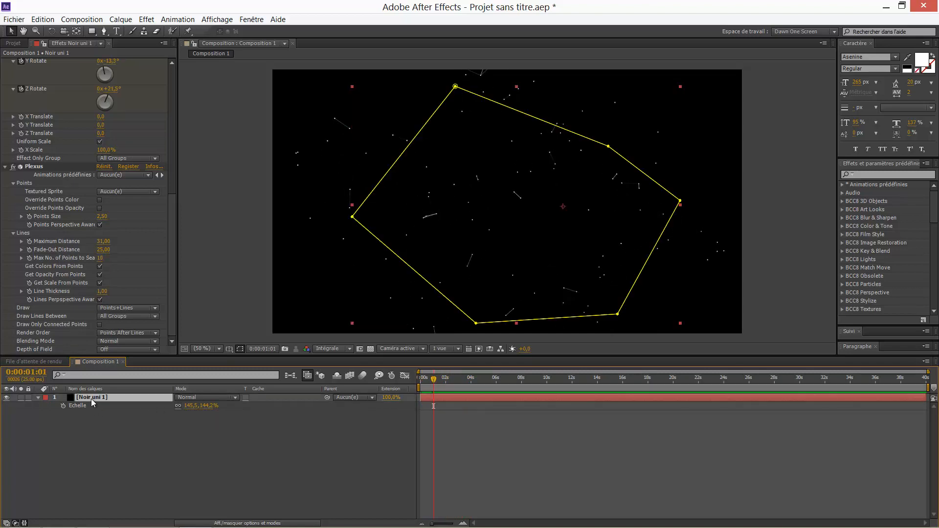
key(m)
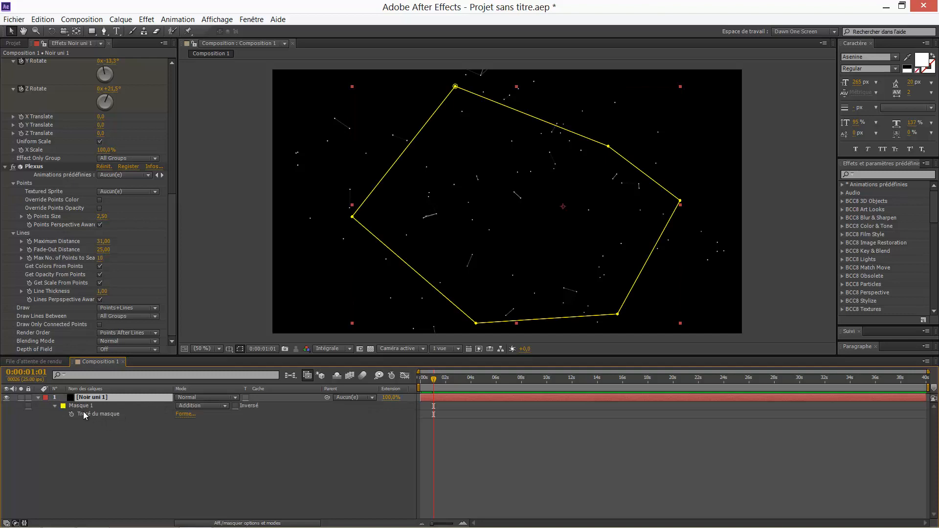
click(82, 407)
key(Delete)
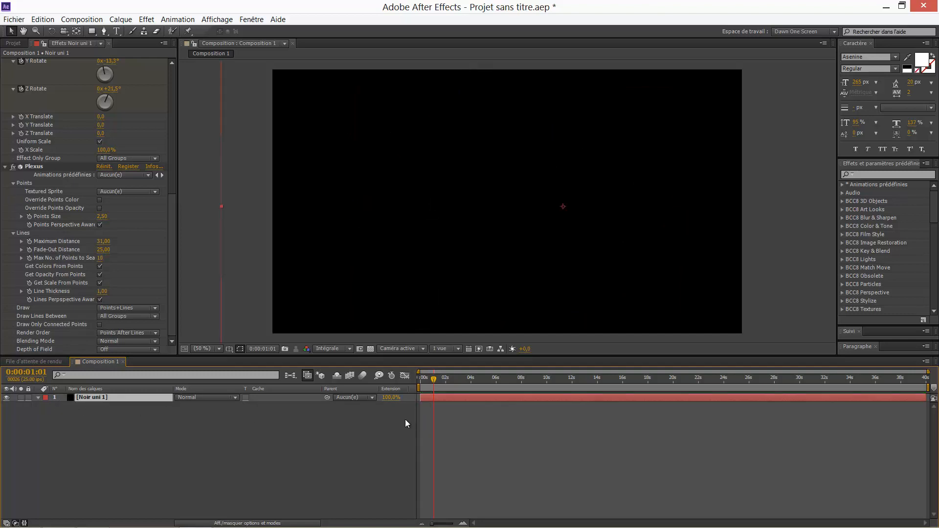
- Create a text layer containing the letter T near the centre of the composition
click(160, 430)
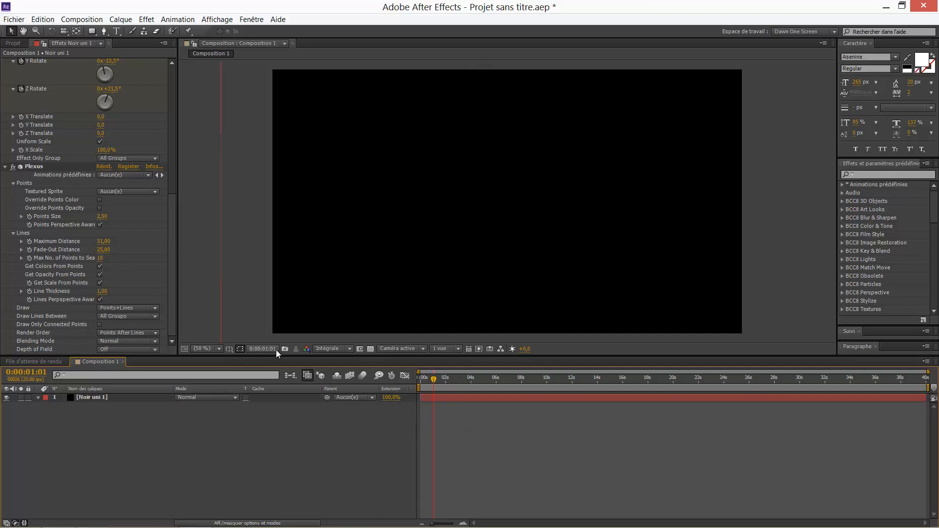
key(ctrl+t)
click(468, 193)
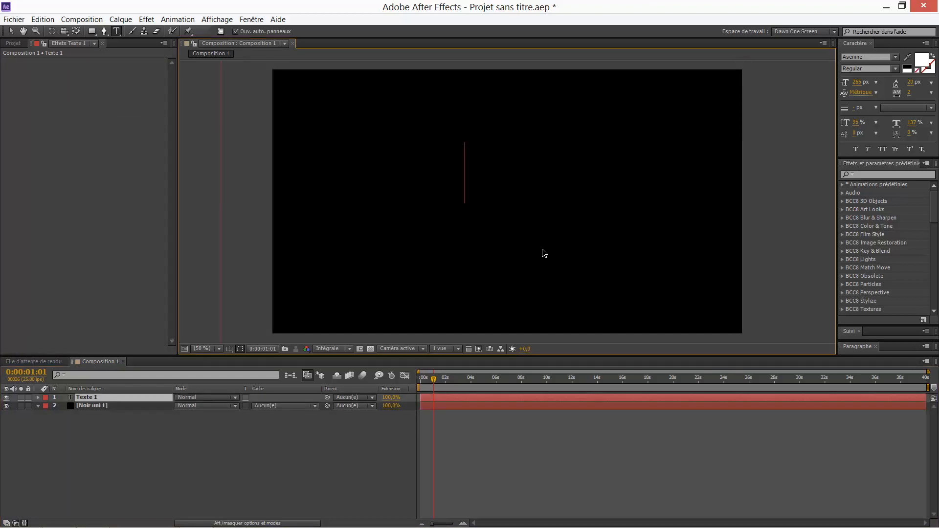
text(T)
click(532, 428)
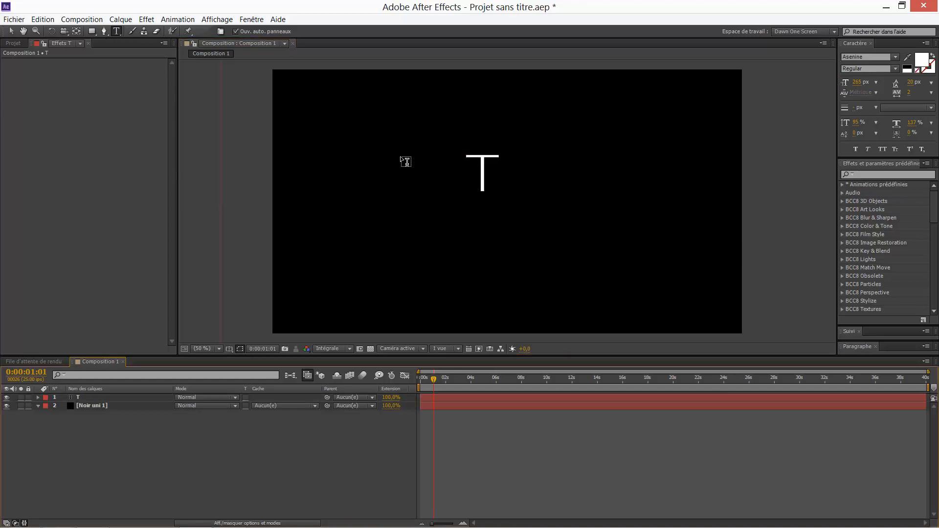
- Set the font size of the letter T to 483 px
double_click(478, 171)
drag(854, 86, 918, 86)
text(483)
key(Return)
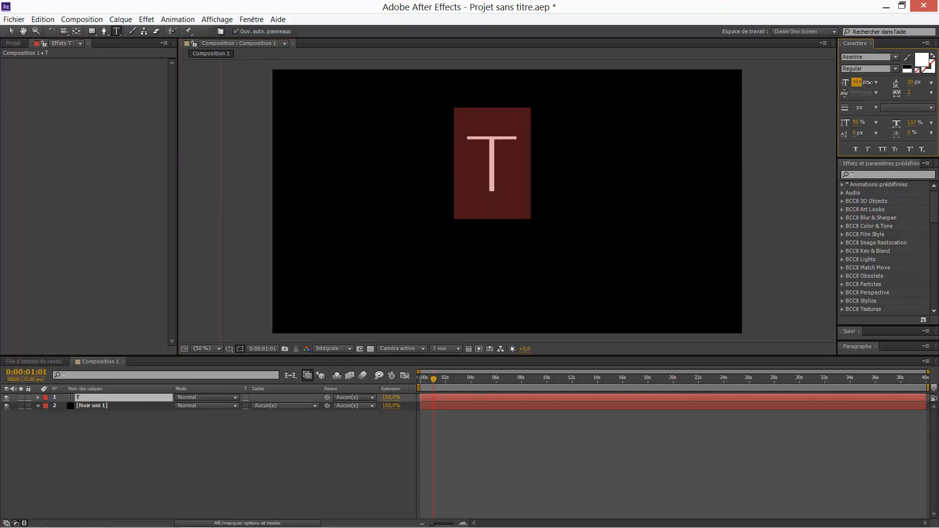
click(11, 30)
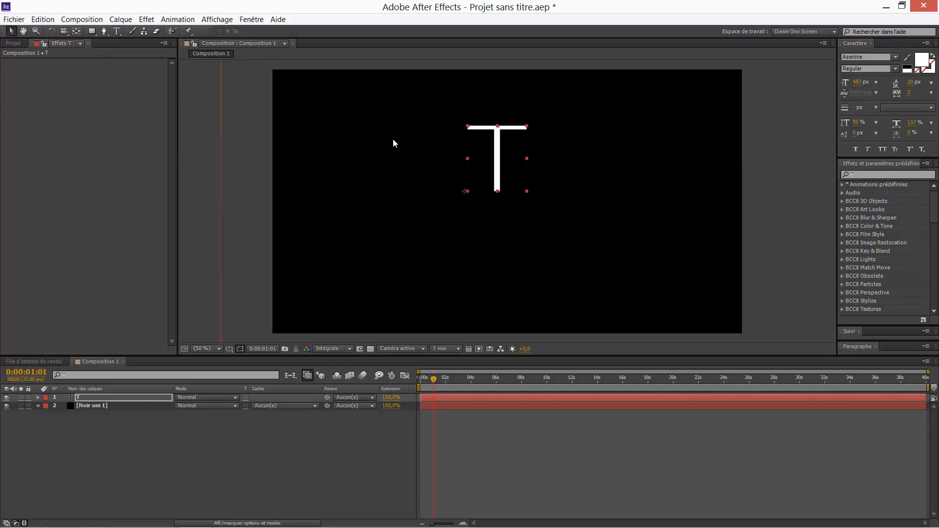
- Centre the T text layer in the composition, using the Titre/Action sécurisés guides as a temporary reference
click(473, 160)
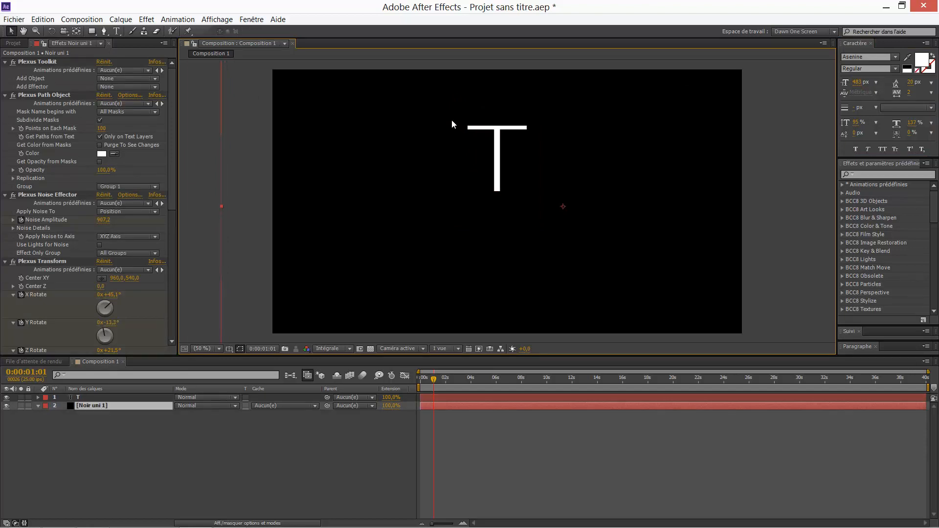
click(89, 396)
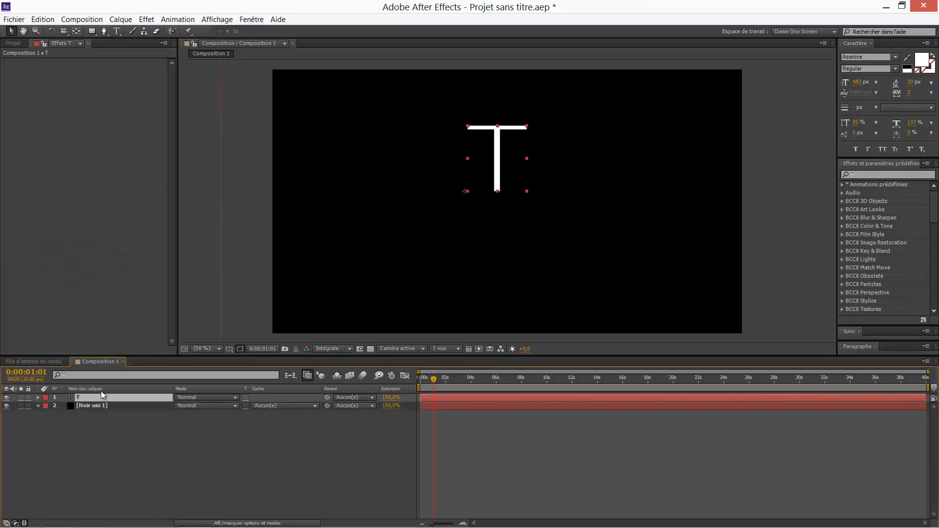
drag(493, 172, 501, 194)
click(229, 349)
click(255, 362)
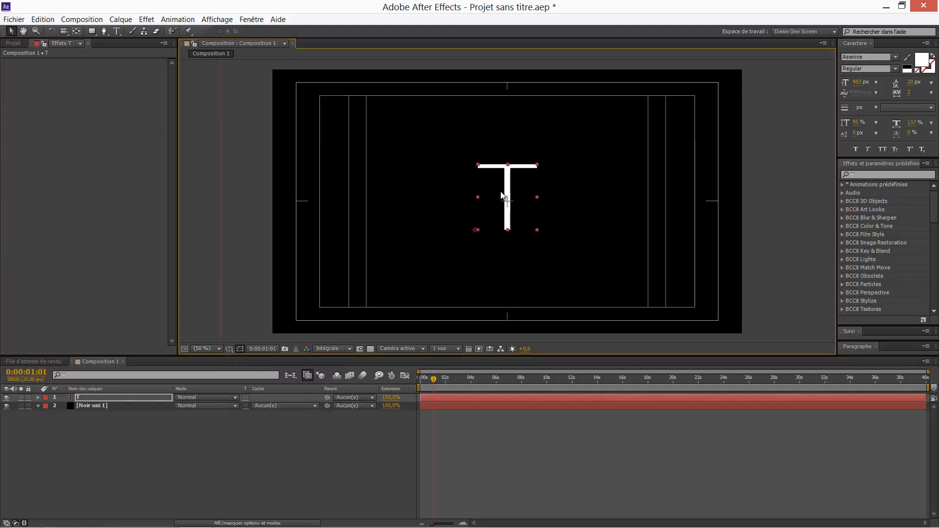
click(228, 348)
click(250, 360)
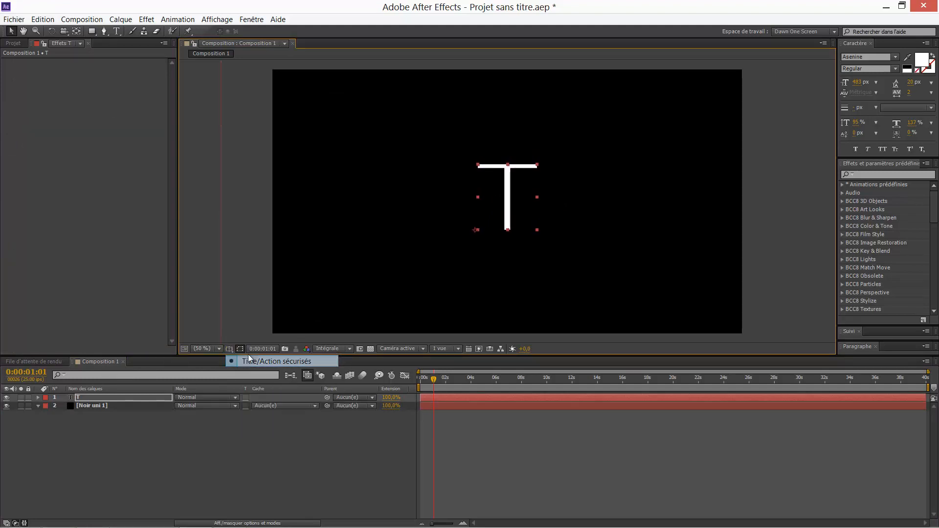
- Hide the black solid and start a Pen mask on it, tracing the T crossbar's upper edge, right end and right underside up to the stem
click(527, 472)
scroll(476, 177, up, 1)
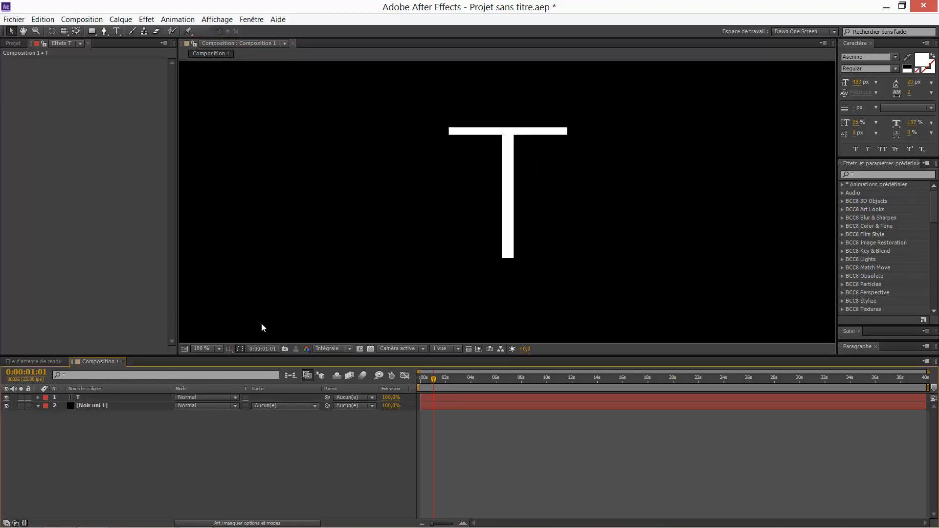
click(99, 404)
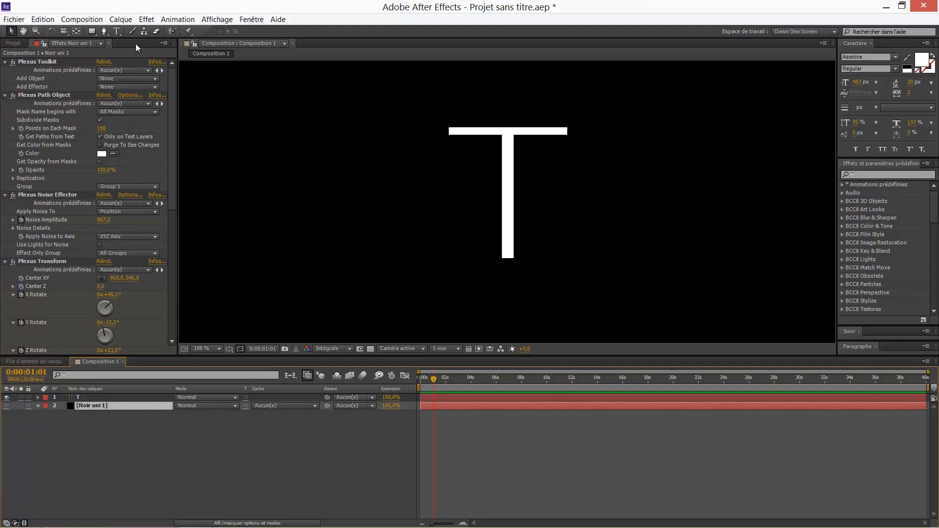
click(106, 31)
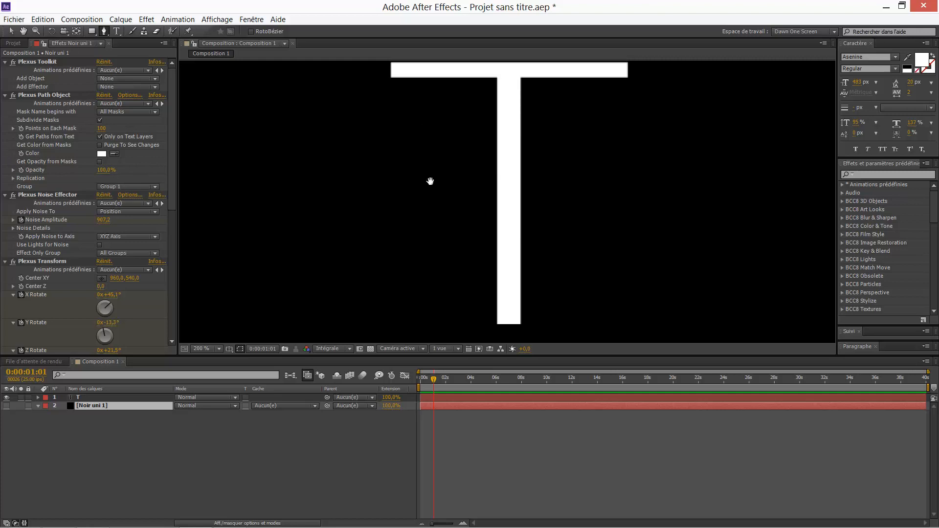
scroll(429, 180, up, 2)
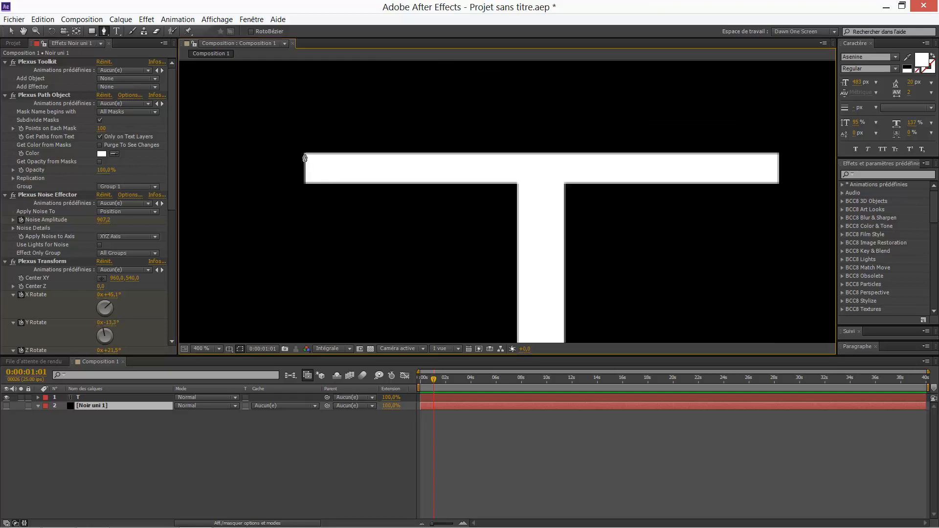
click(304, 154)
click(778, 154)
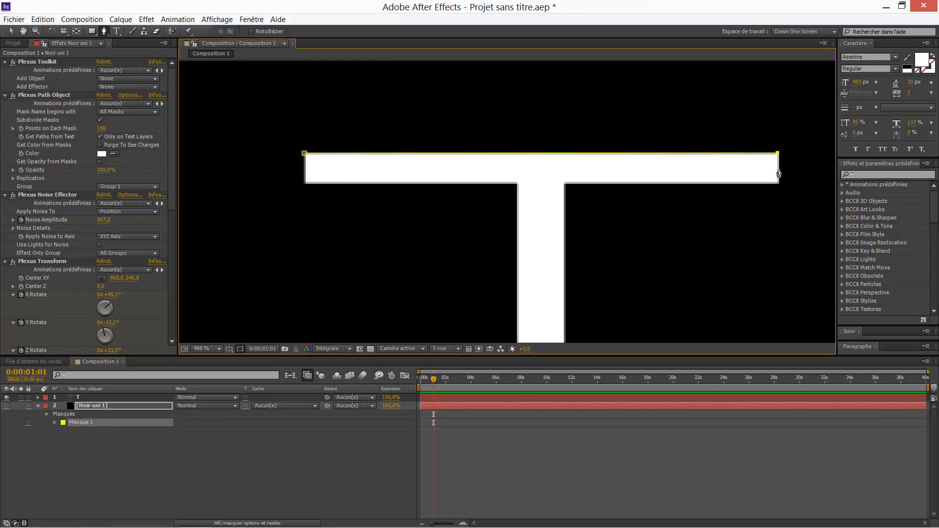
click(778, 184)
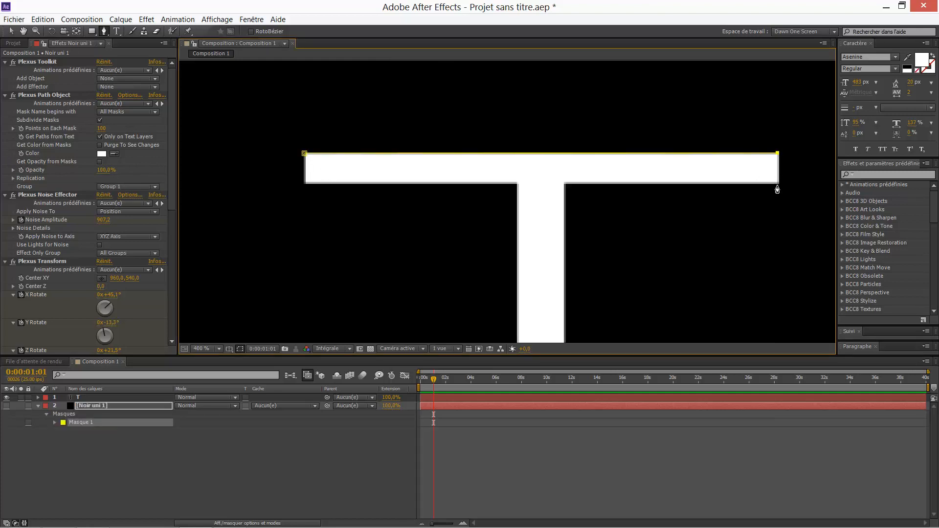
click(565, 184)
- Continue the mask path down the right side of the T's stem and across its base
scroll(592, 173, down, 3)
scroll(592, 173, down, 2)
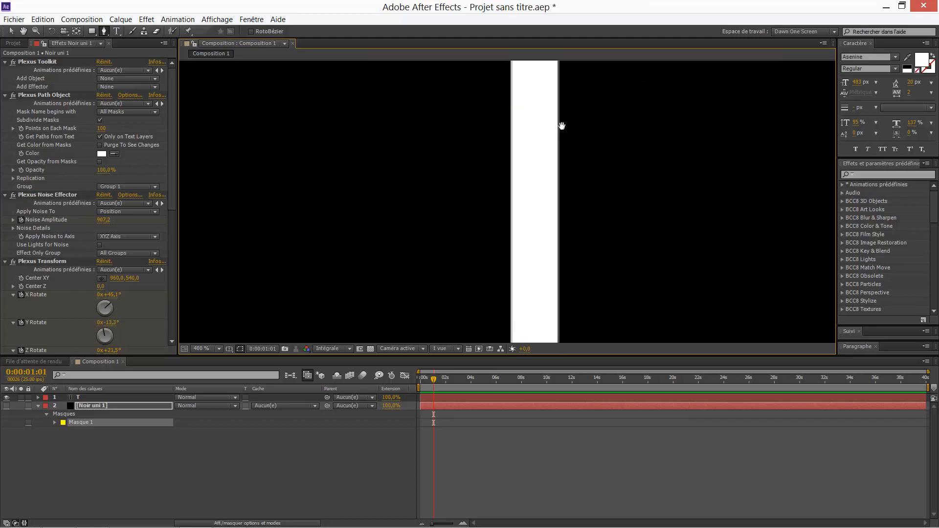
scroll(541, 201, right, 3)
scroll(544, 220, left, 3)
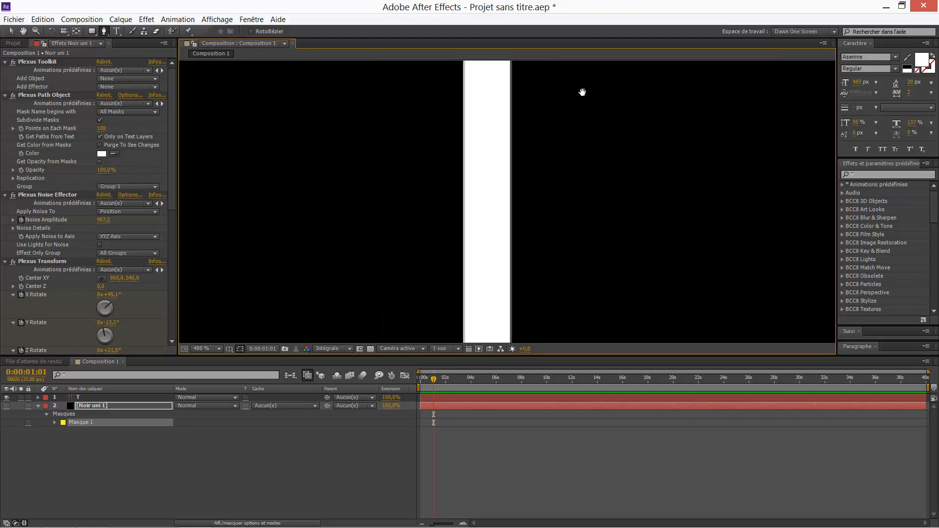
scroll(563, 212, down, 3)
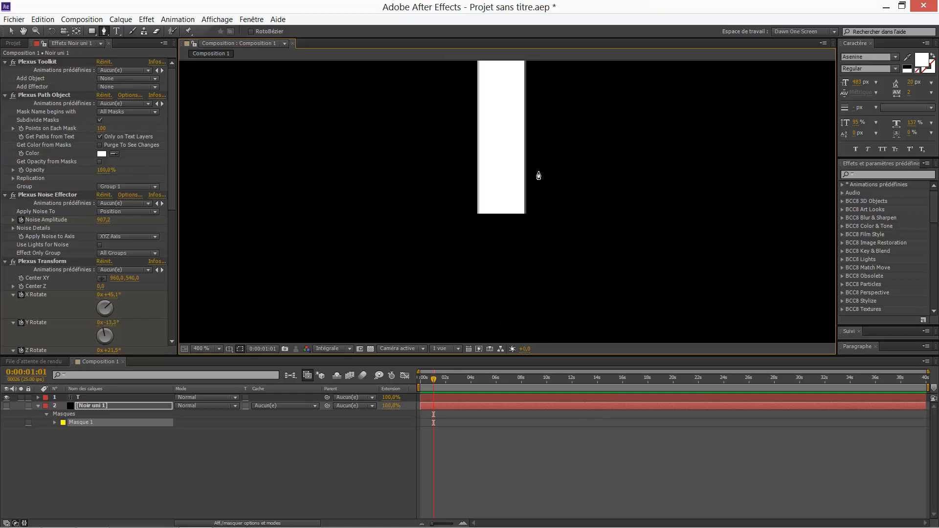
click(527, 213)
click(477, 213)
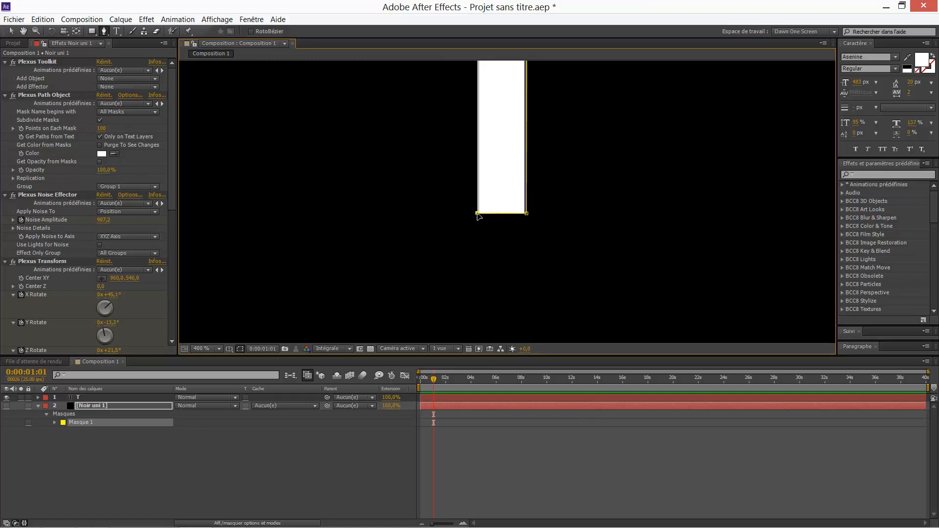
- Close the mask path up the stem's left side and around the left part of the crossbar
scroll(473, 169, up, 5)
scroll(473, 169, left, 2)
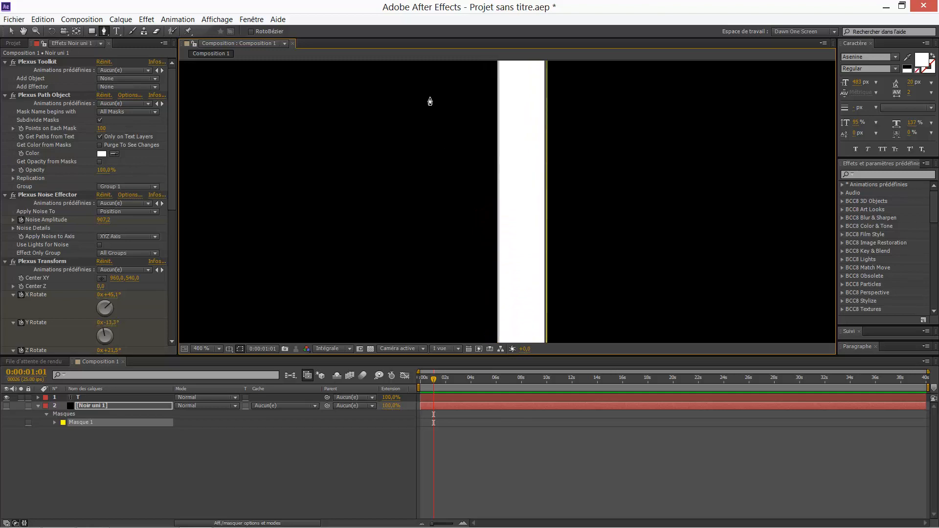
click(499, 145)
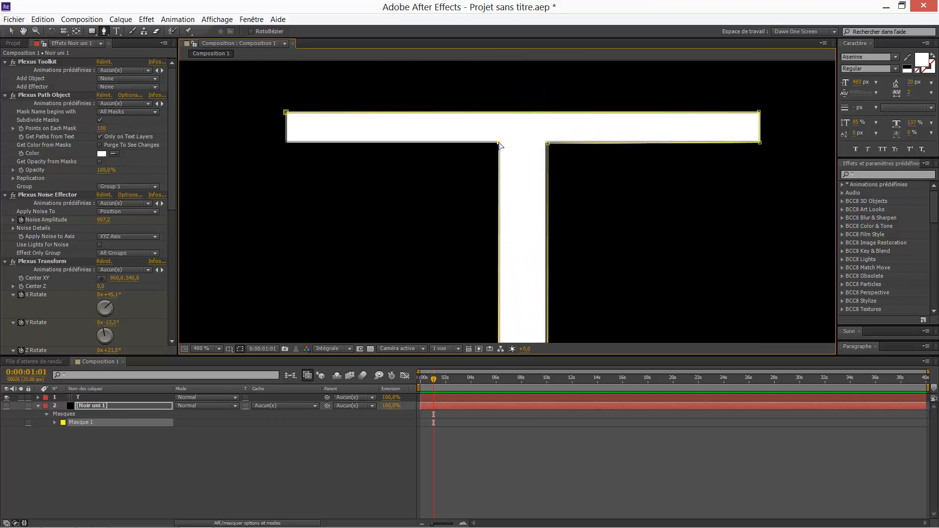
click(287, 142)
click(286, 114)
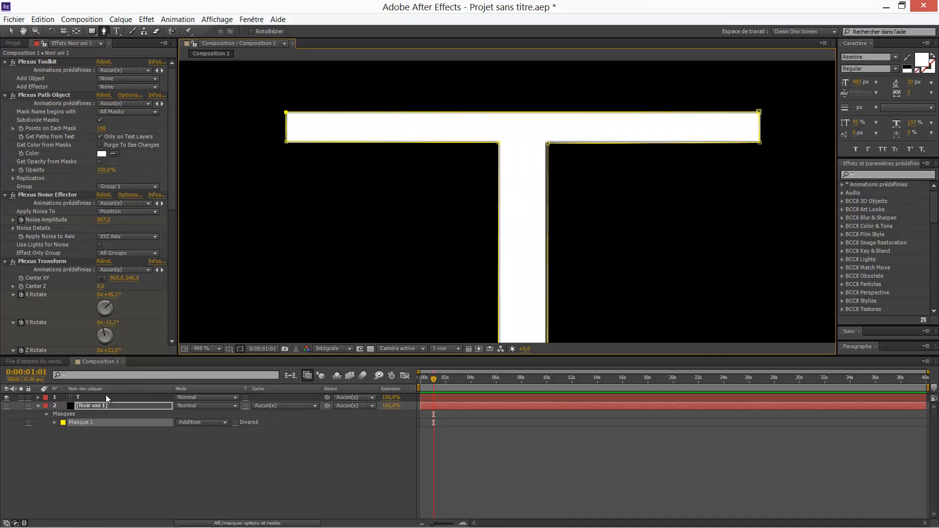
- Fit the composition view up to 100% and make the T text layer a guide layer
click(77, 398)
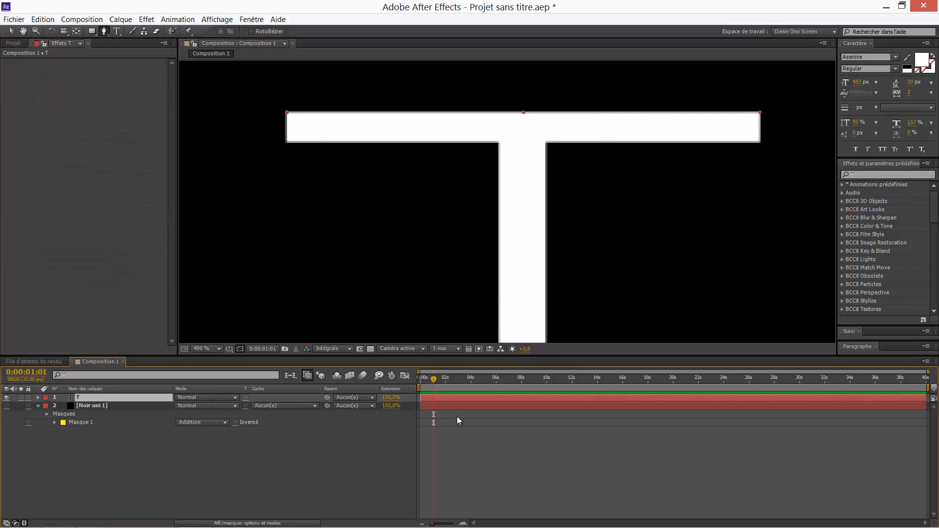
scroll(472, 255, down, 2)
click(206, 347)
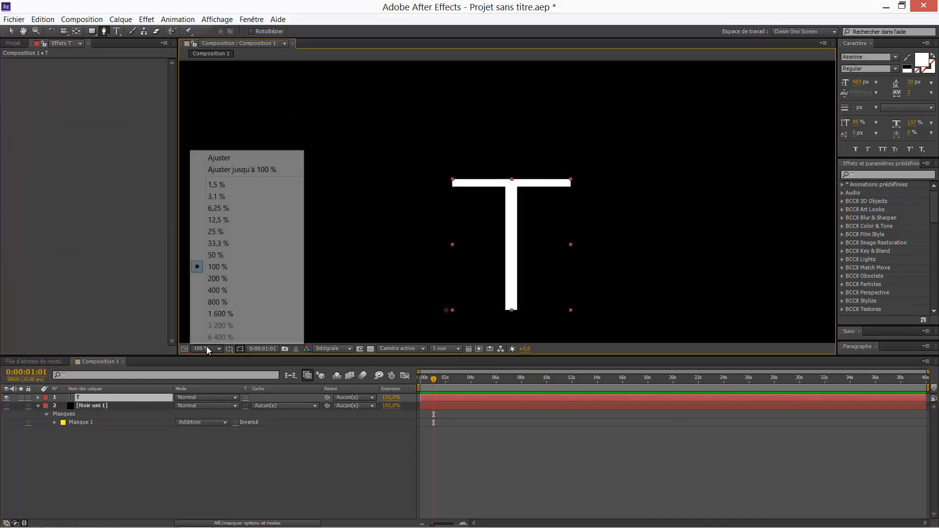
click(244, 169)
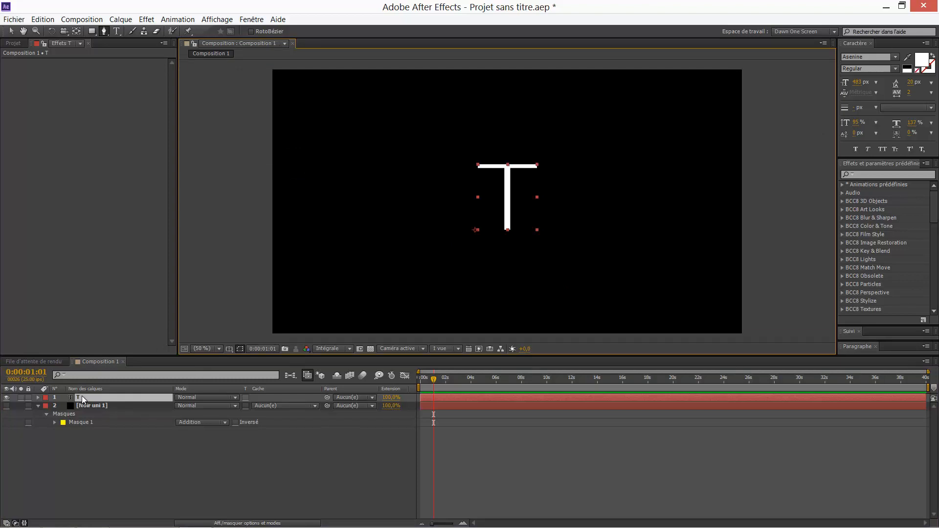
right_click(83, 399)
click(127, 101)
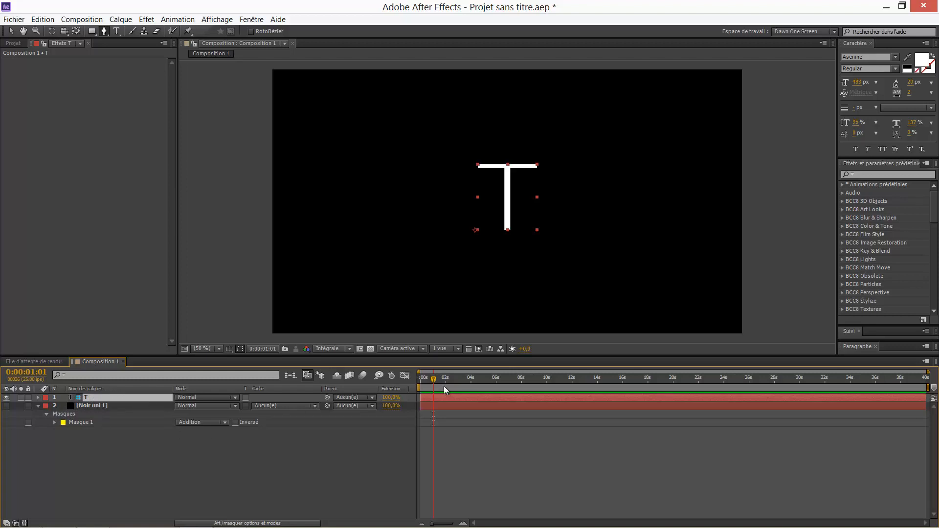
- Hide the T text layer, show the black solid and scrub the current time to 0:00:04:04
click(6, 397)
click(7, 406)
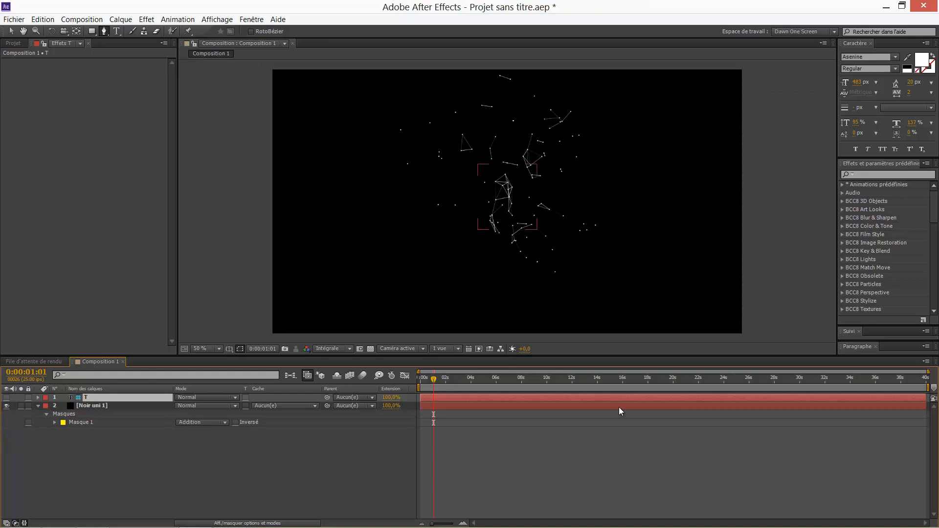
key(.)
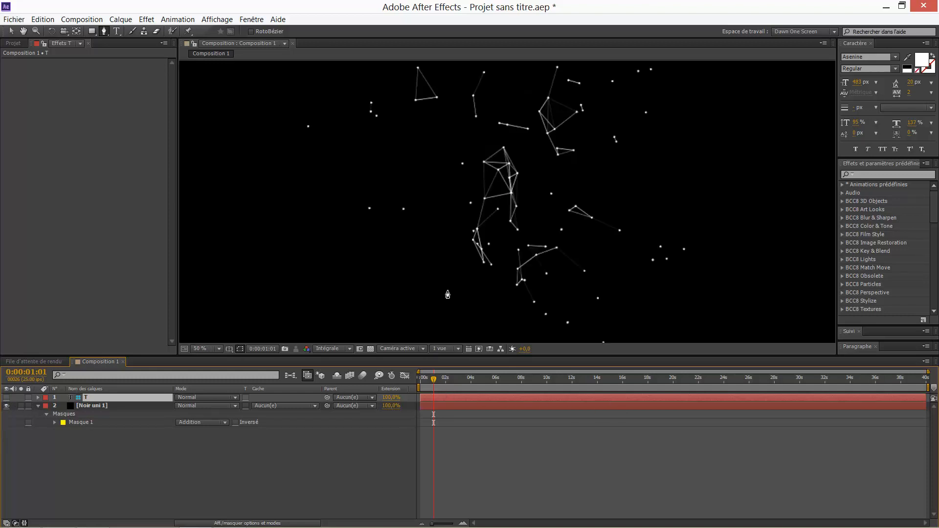
drag(435, 381, 448, 395)
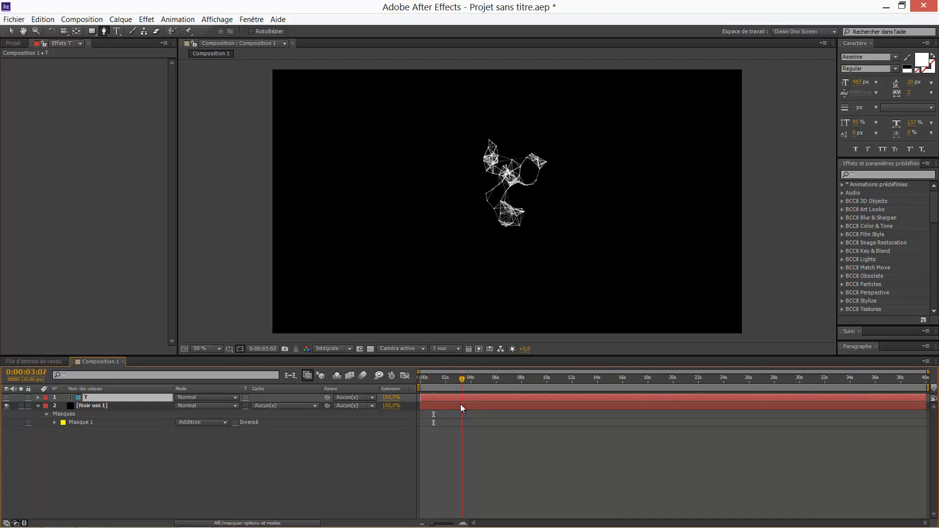
mouse_move(460, 404)
mouse_down()
mouse_move(415, 386)
mouse_move(473, 398)
mouse_move(435, 403)
mouse_move(471, 407)
mouse_move(428, 411)
mouse_move(470, 415)
mouse_move(430, 416)
mouse_move(473, 412)
mouse_up()
key(period)
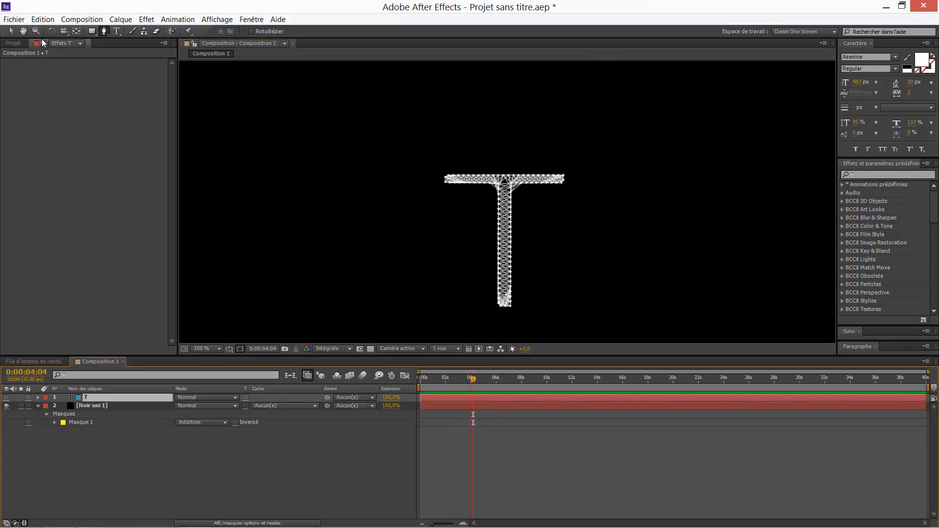
- Try the Lueur diffuse effect on the black solid and preview it at 0:00:02:10
click(102, 405)
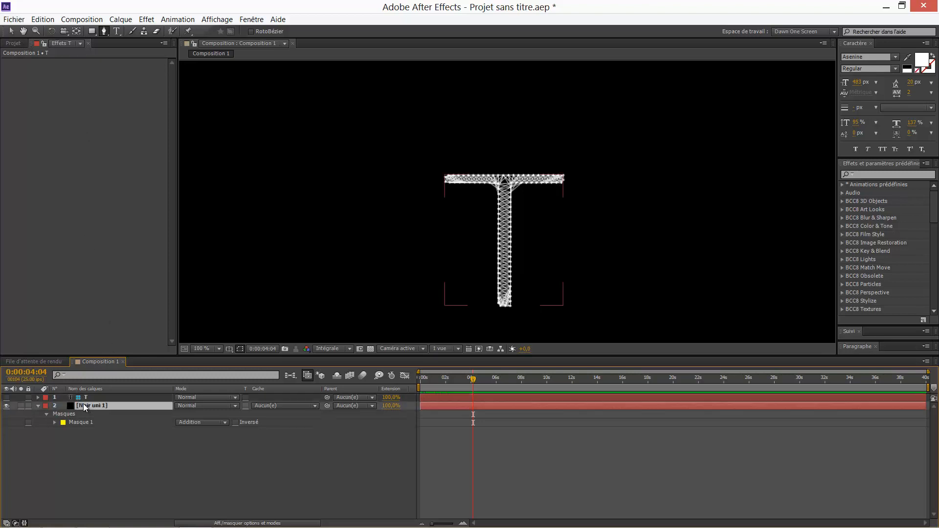
click(146, 19)
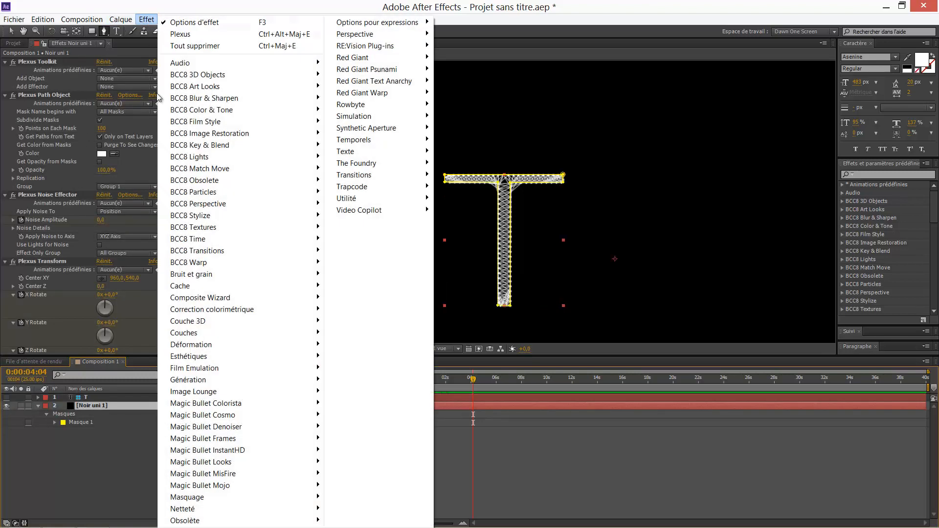
mouse_move(284, 345)
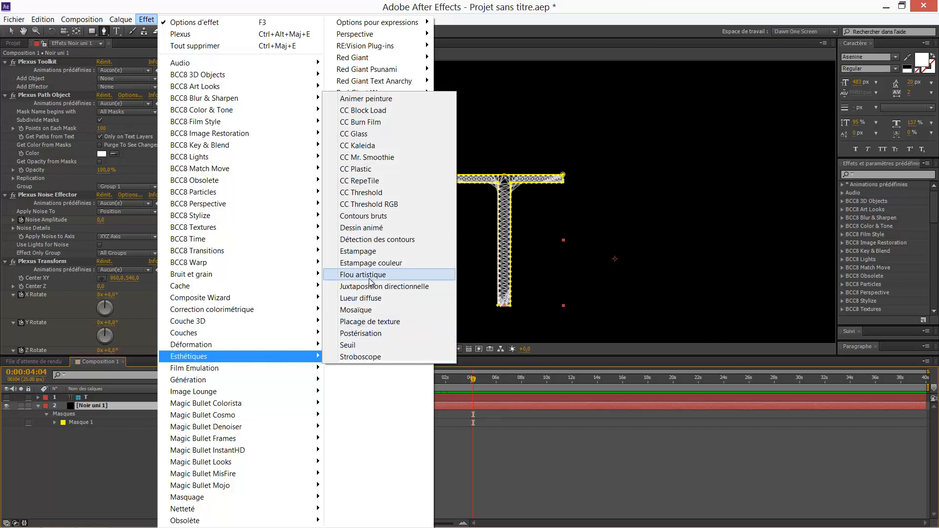
click(367, 299)
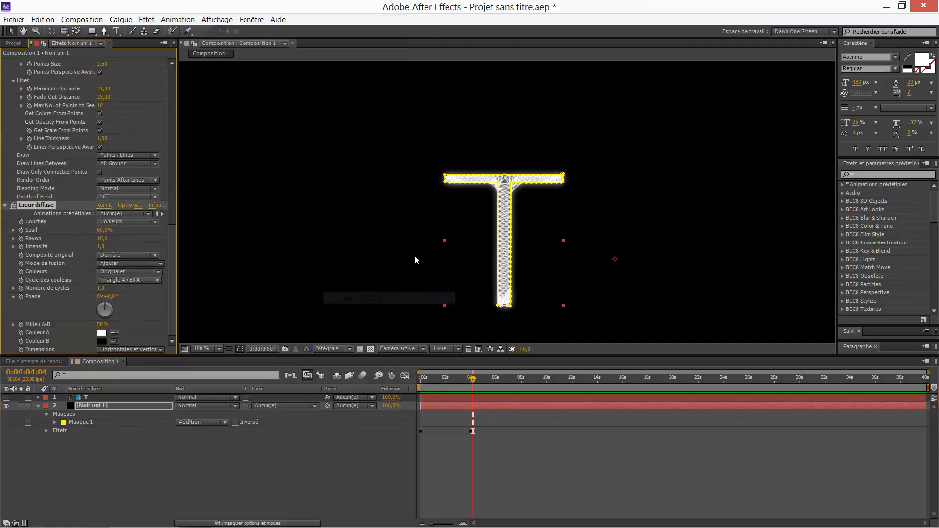
click(499, 442)
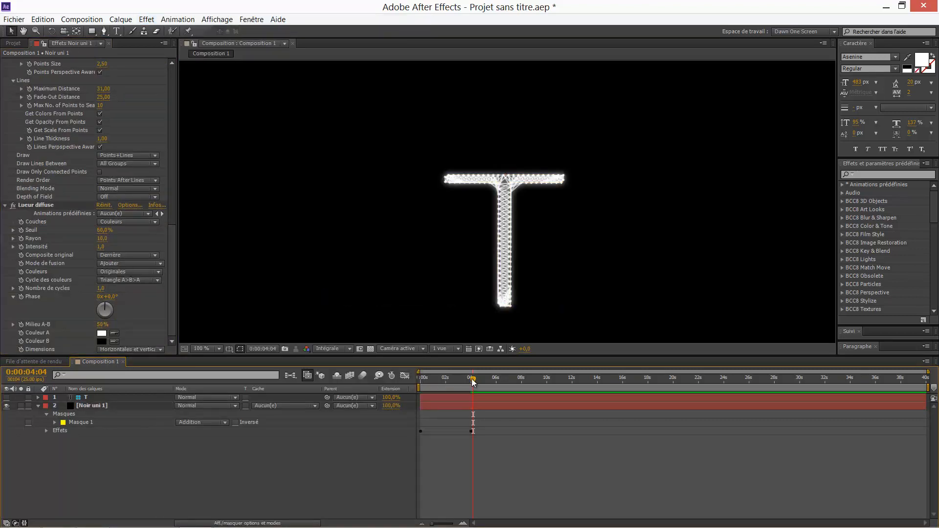
drag(471, 378, 450, 394)
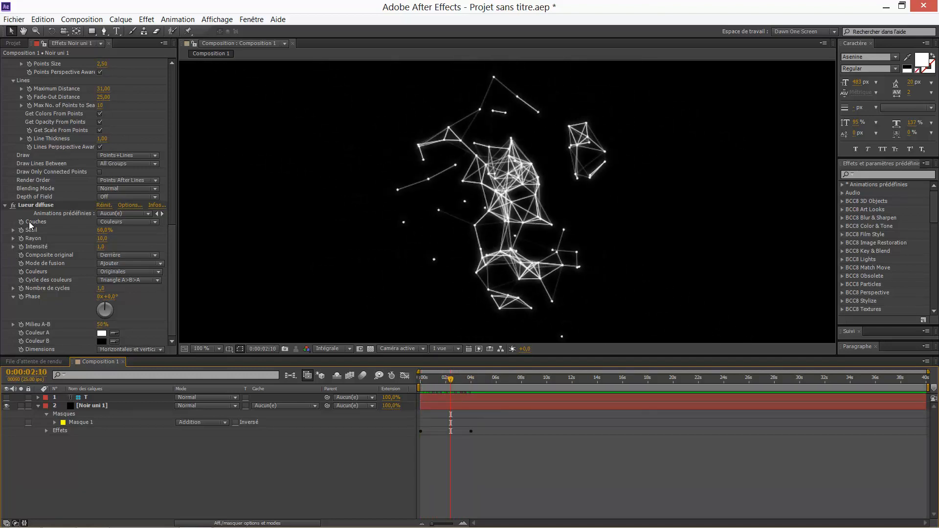
- Remove the Lueur diffuse effect from the black solid
click(36, 207)
scroll(36, 207, up, 6)
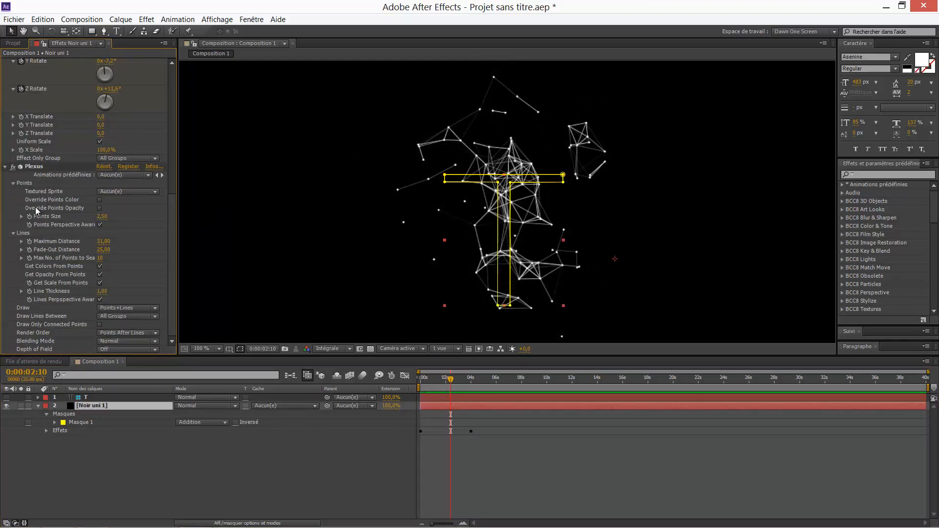
scroll(83, 167, up, 6)
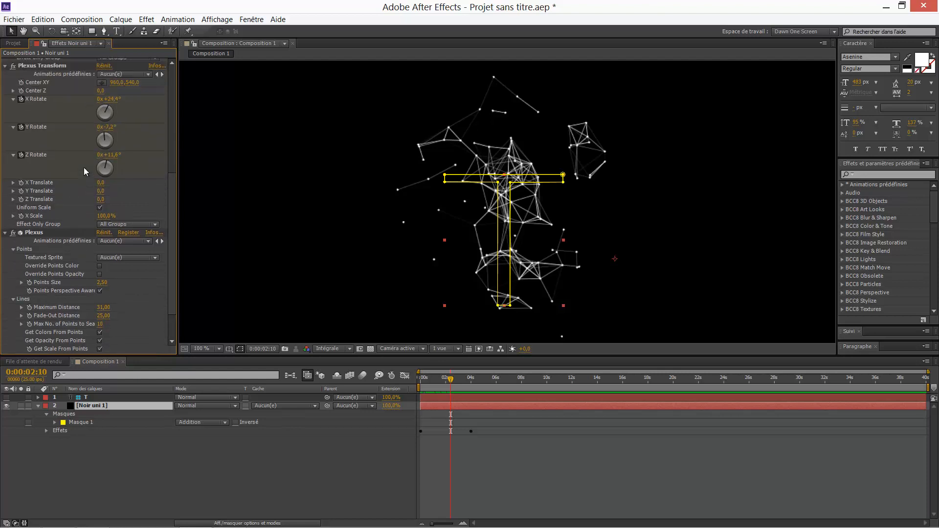
- Try a Spherical Field effector on the Plexus effect with a Field Sphere Radius of 78
scroll(85, 166, up, 6)
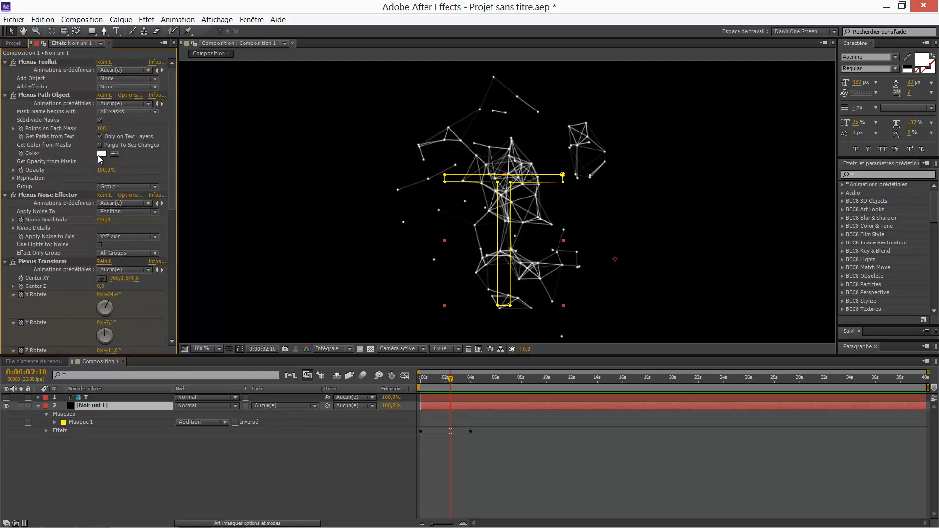
click(126, 86)
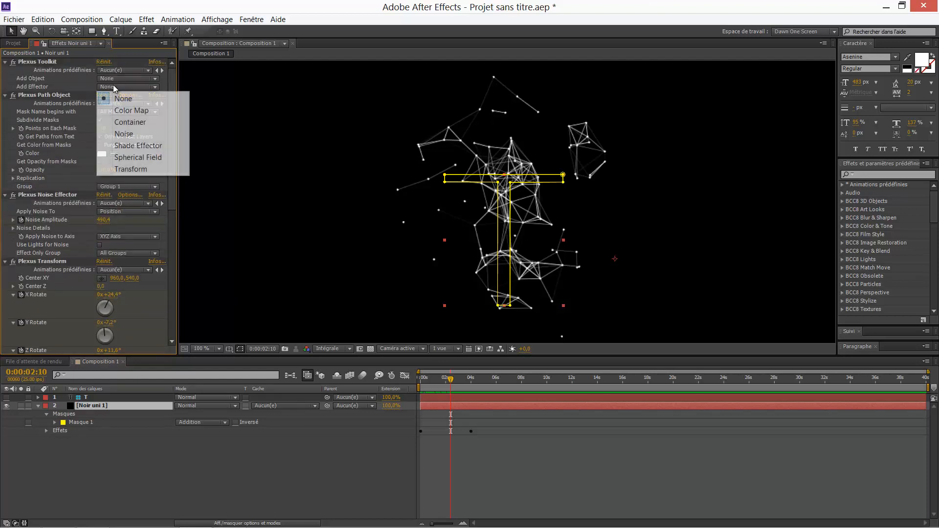
click(122, 157)
scroll(103, 197, down, 1)
scroll(101, 193, up, 1)
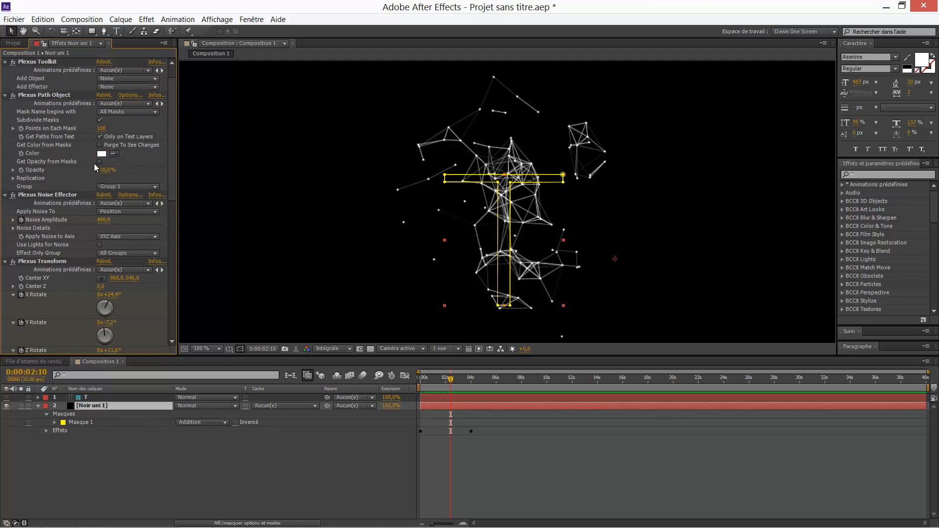
scroll(36, 113, down, 5)
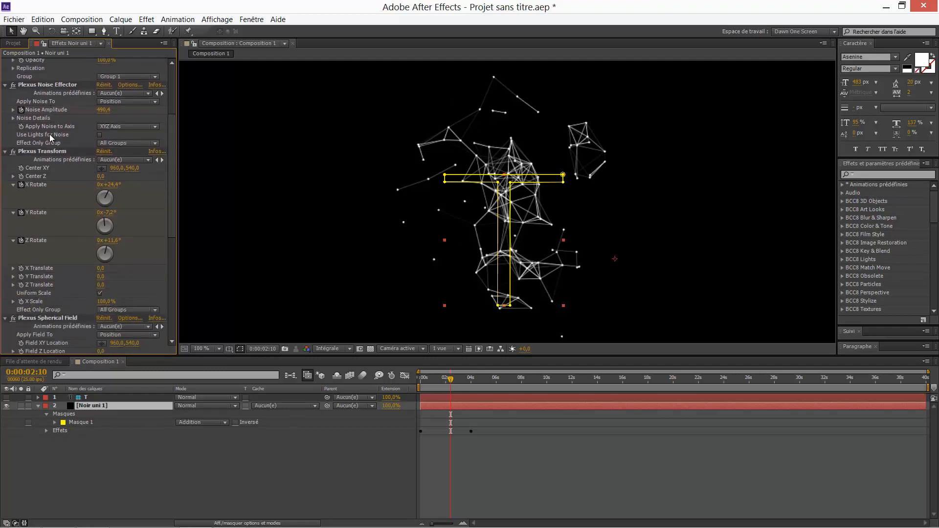
scroll(62, 168, down, 7)
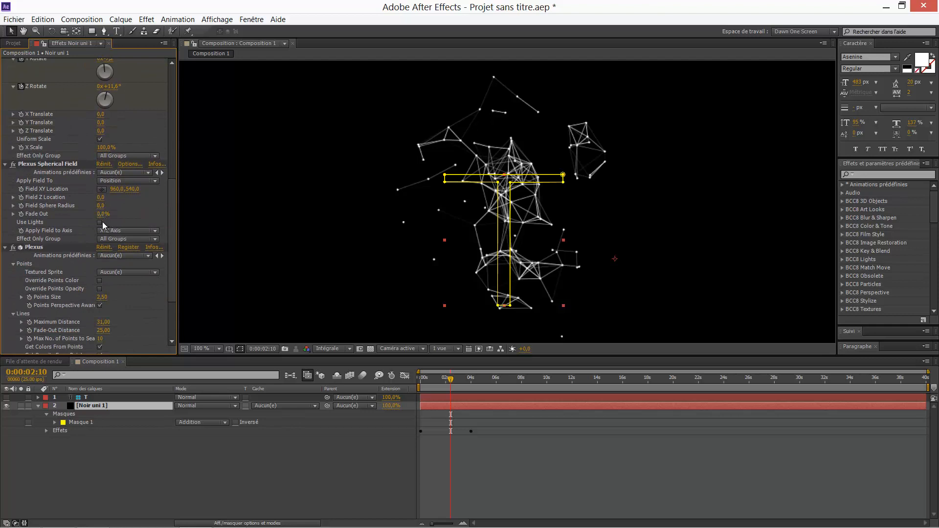
drag(99, 205, 185, 261)
- Remove the Plexus Spherical Field effector from the black solid
click(51, 169)
click(31, 165)
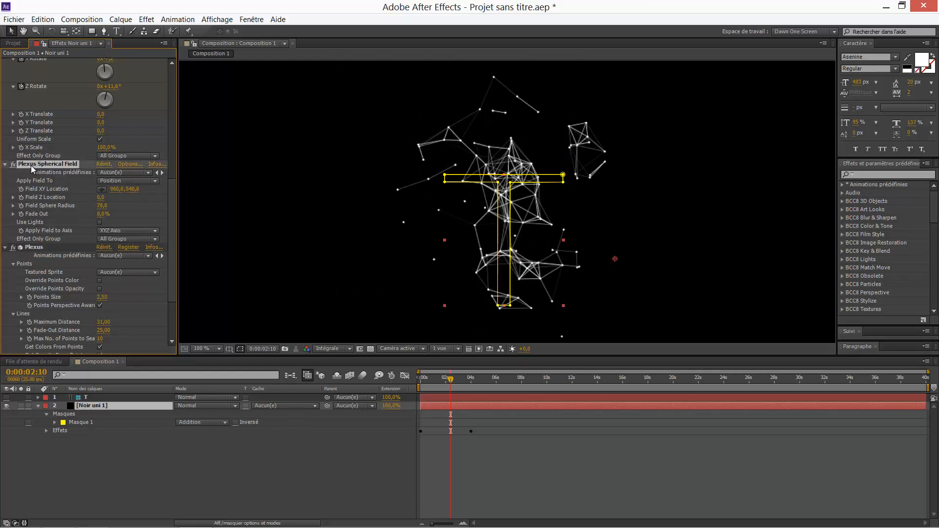
key(Delete)
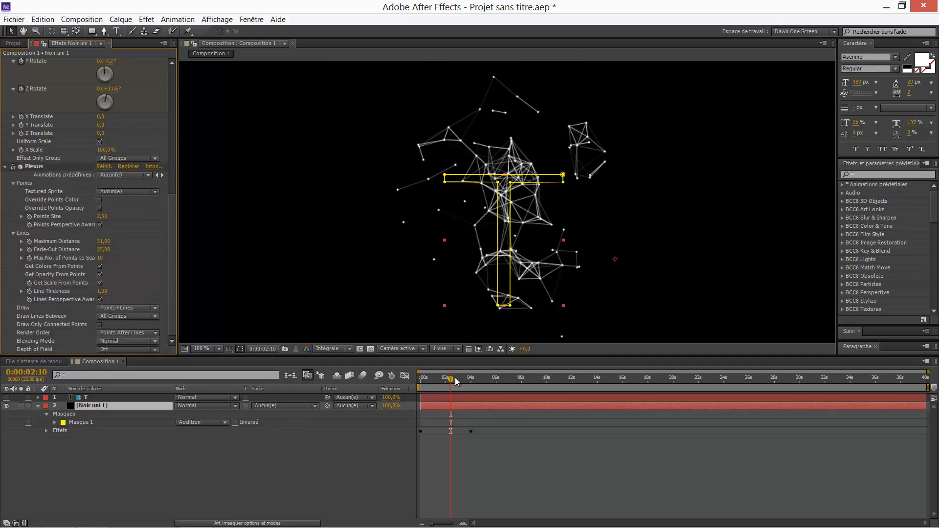
- Preview the assembled T at 0:00:05:07 without the layer selected and examine its points and lines up close
drag(455, 378, 487, 426)
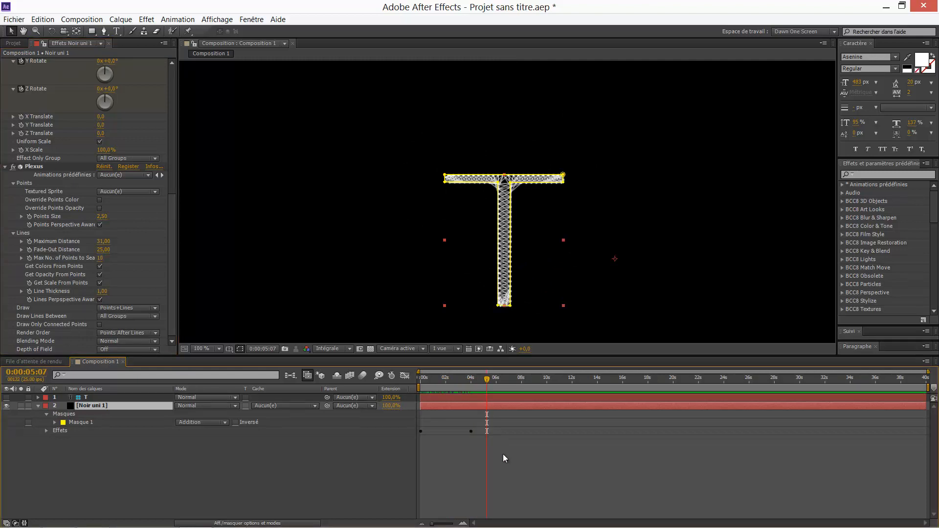
click(504, 458)
scroll(511, 293, up, 2)
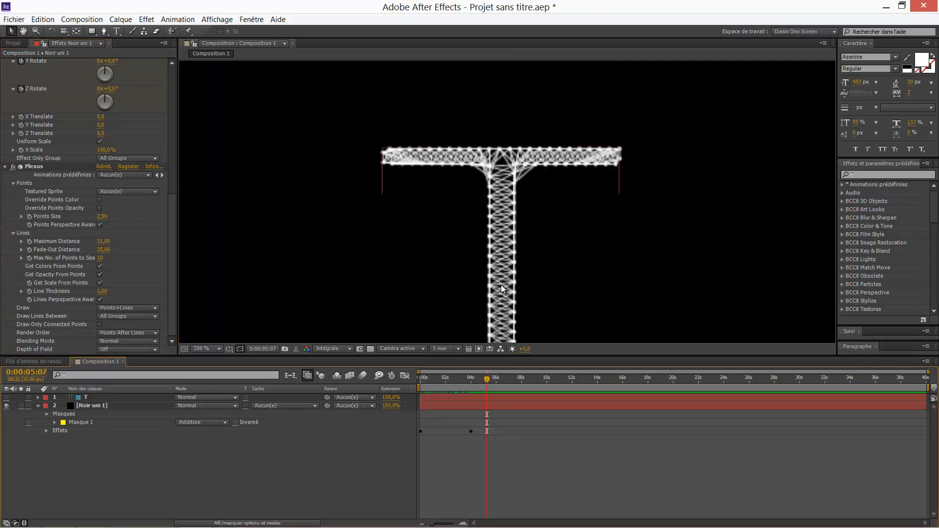
scroll(477, 239, down, 1)
scroll(484, 233, down, 1)
scroll(486, 232, up, 3)
scroll(486, 231, down, 3)
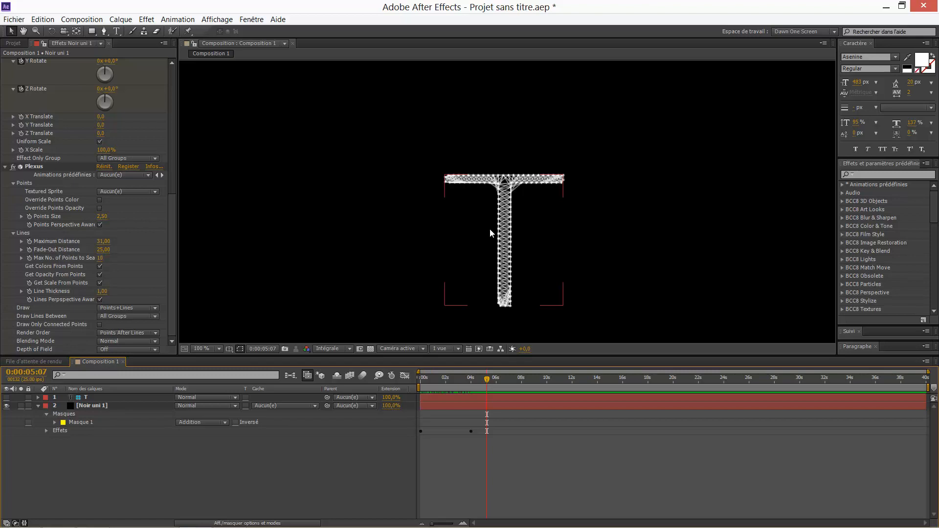
- Set the Plexus lines' Maximum Distance to 22 and Fade-Out Distance to 12
click(418, 233)
drag(102, 241, 81, 265)
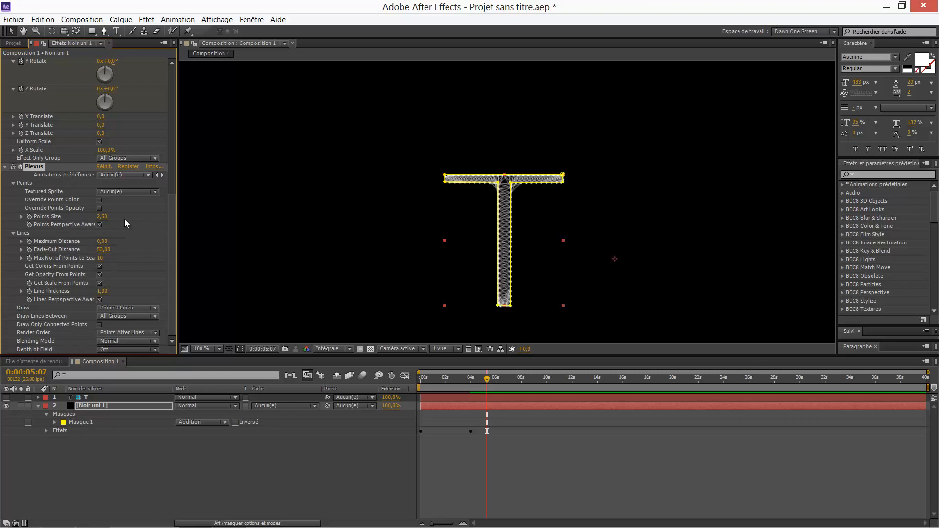
drag(101, 244, 82, 251)
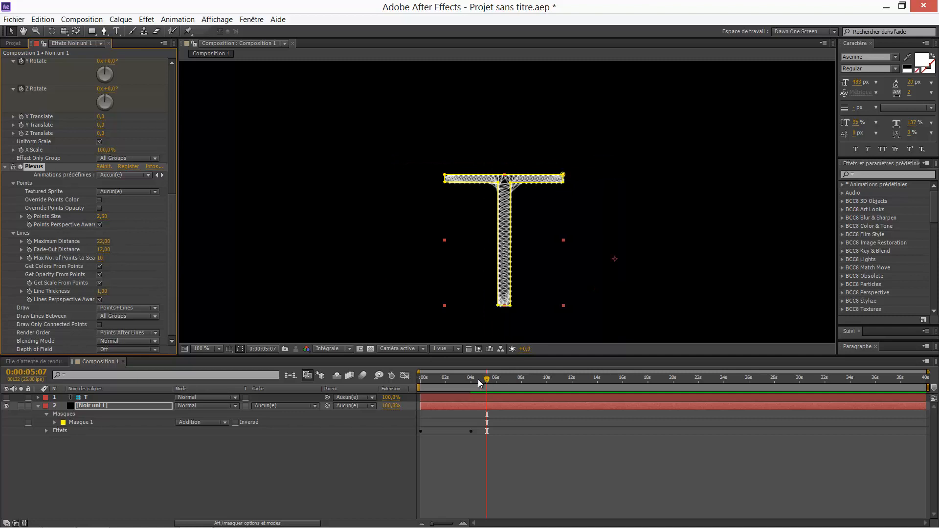
- Add a first Line Thickness keyframe to the Plexus effect at 0:00:04:03, beside the existing end keyframes
mouse_move(482, 382)
mouse_down()
mouse_move(435, 380)
mouse_move(473, 391)
mouse_up()
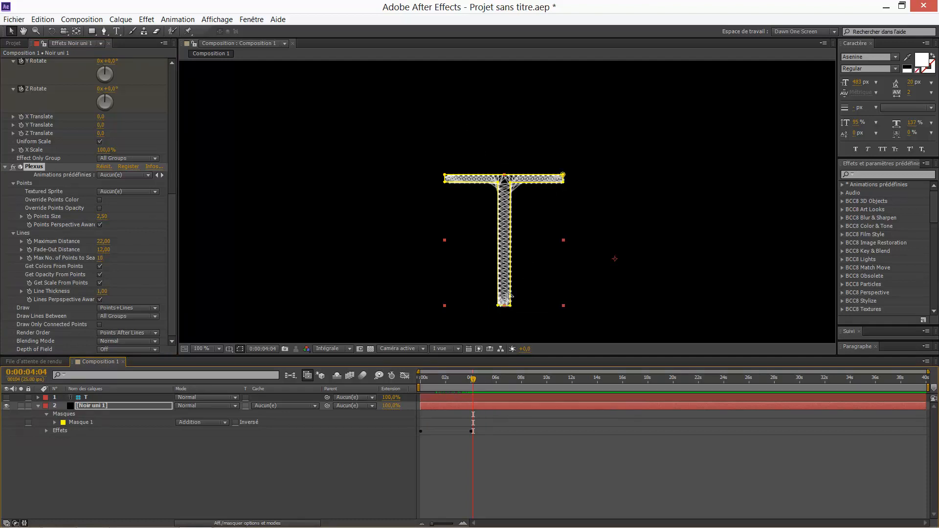
click(464, 462)
click(131, 404)
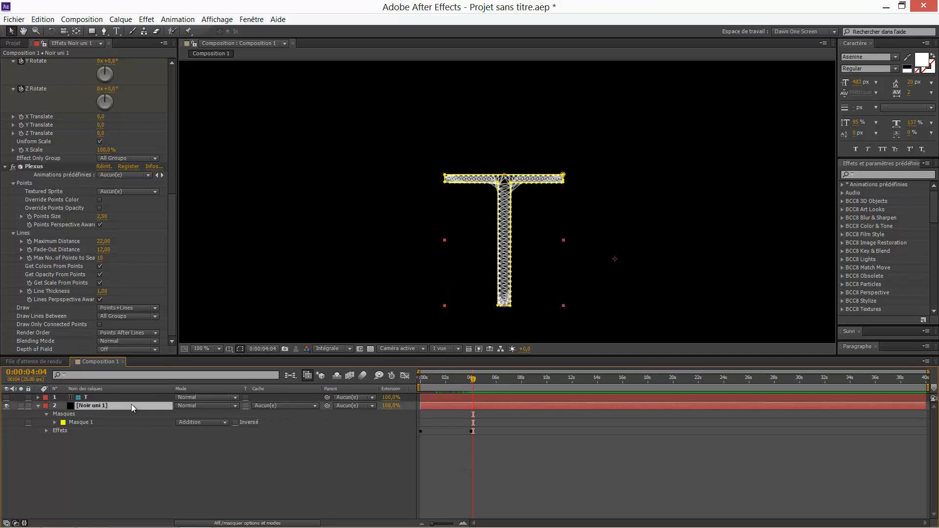
key(u)
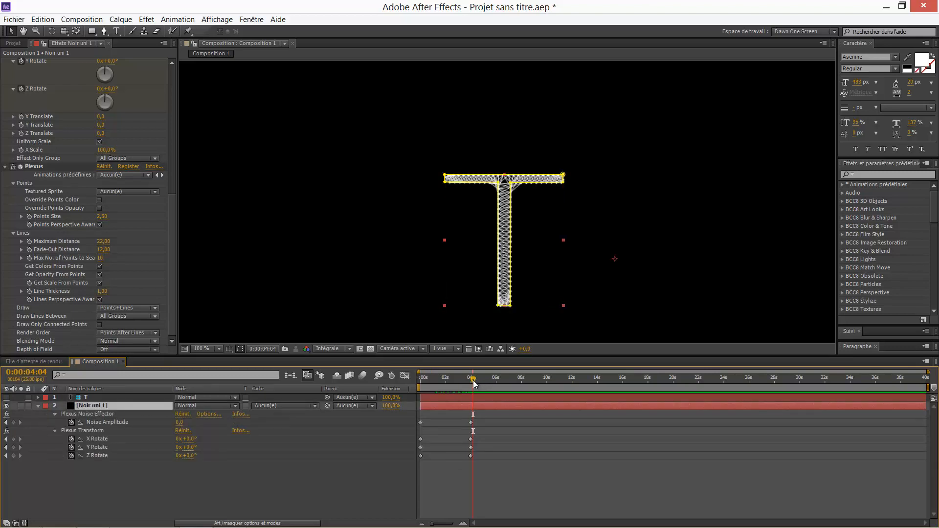
drag(473, 381, 472, 380)
click(27, 291)
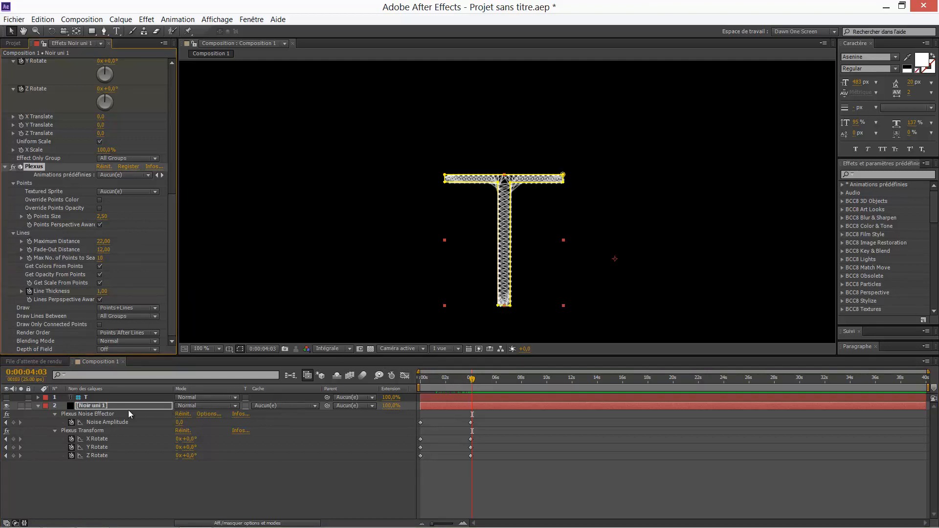
- Reveal the black solid's modified properties and move the Line Thickness keyframe to slightly before the 4-second keyframes
click(111, 406)
key(u)
key(u)
key(u)
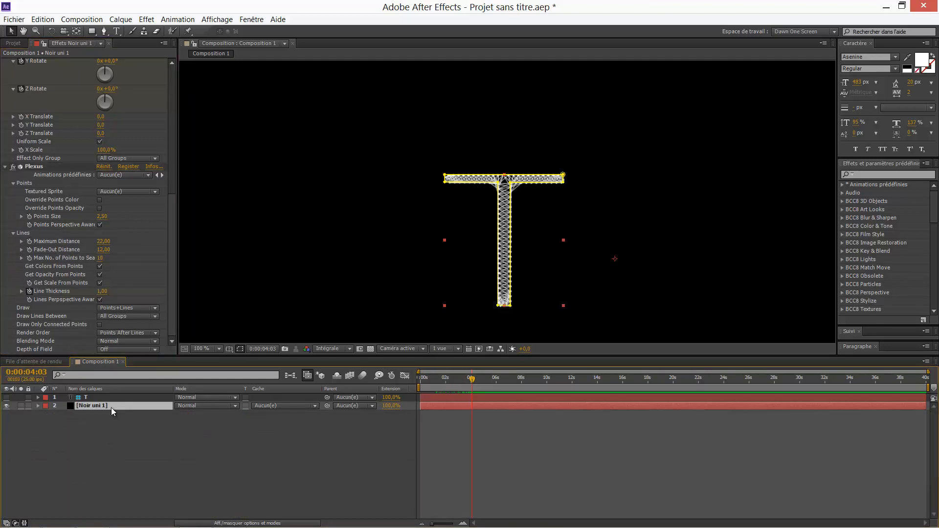
key(u)
key(u)
key(u)
key(u)
scroll(165, 425, down, 5)
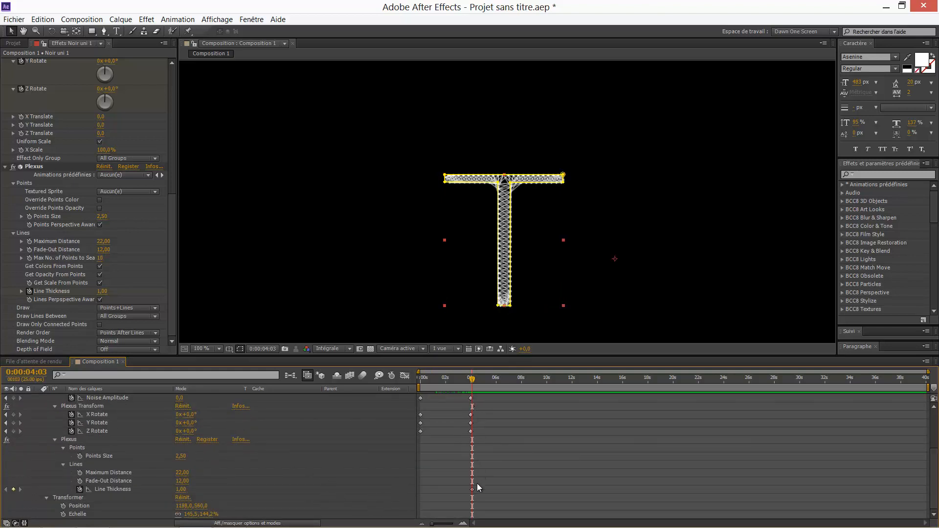
drag(472, 490, 465, 489)
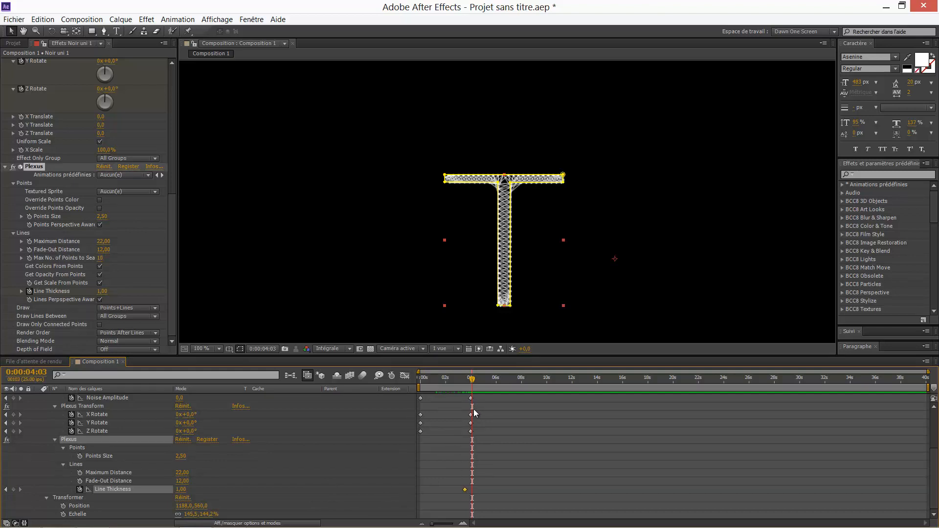
- Set the Plexus Maximum Distance to 32 and keyframe Line Thickness at 5 at 0:00:04:00
drag(468, 385, 449, 392)
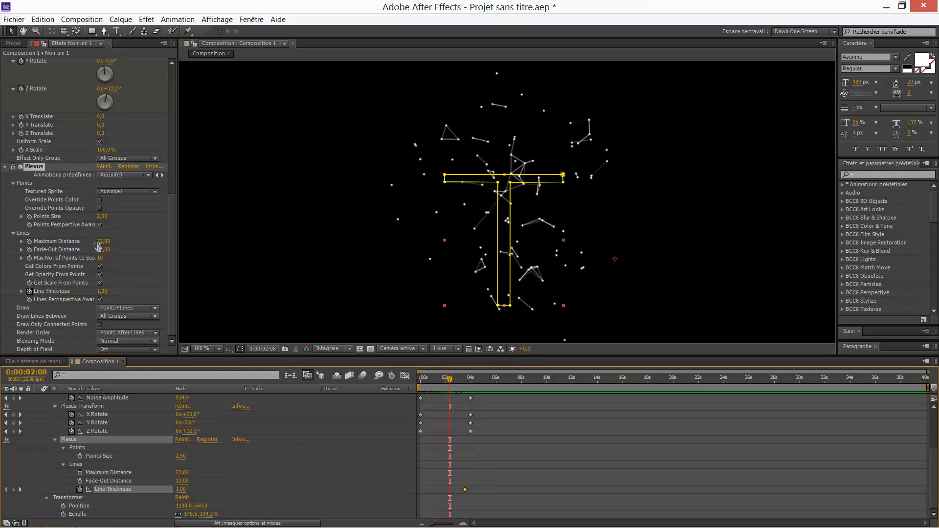
drag(100, 242, 117, 242)
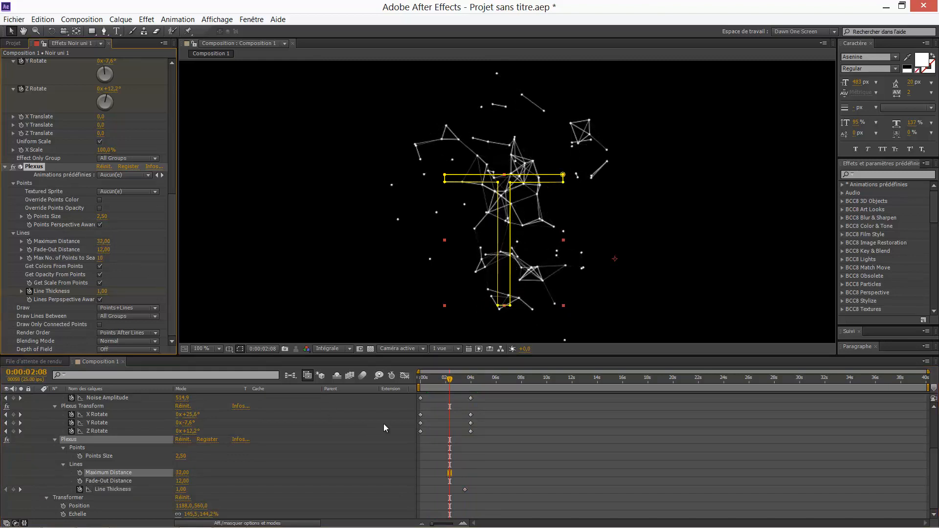
drag(449, 385, 470, 396)
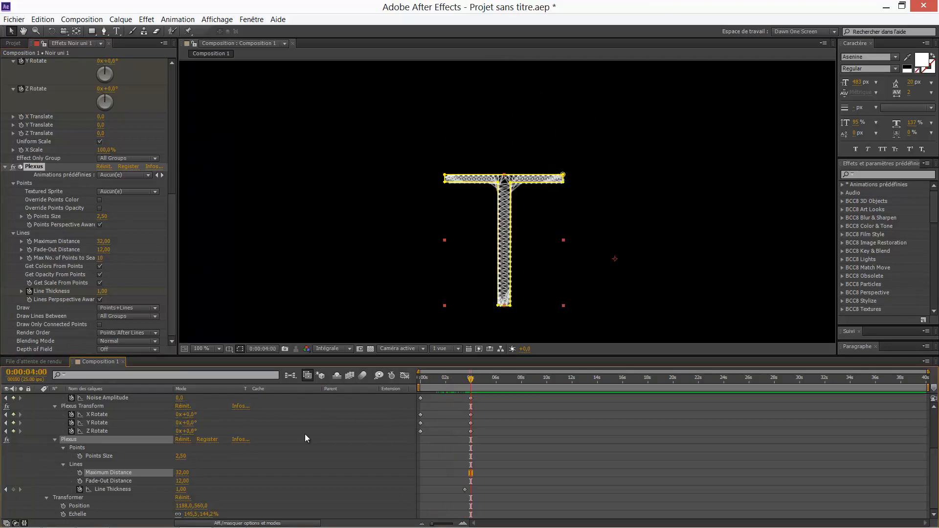
click(181, 489)
text(4)
key(Return)
drag(181, 488, 183, 489)
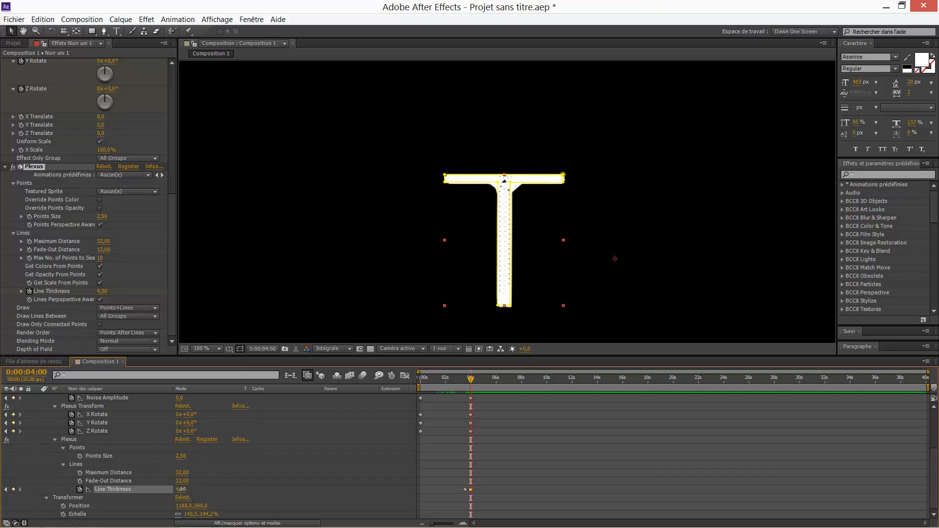
drag(181, 488, 182, 489)
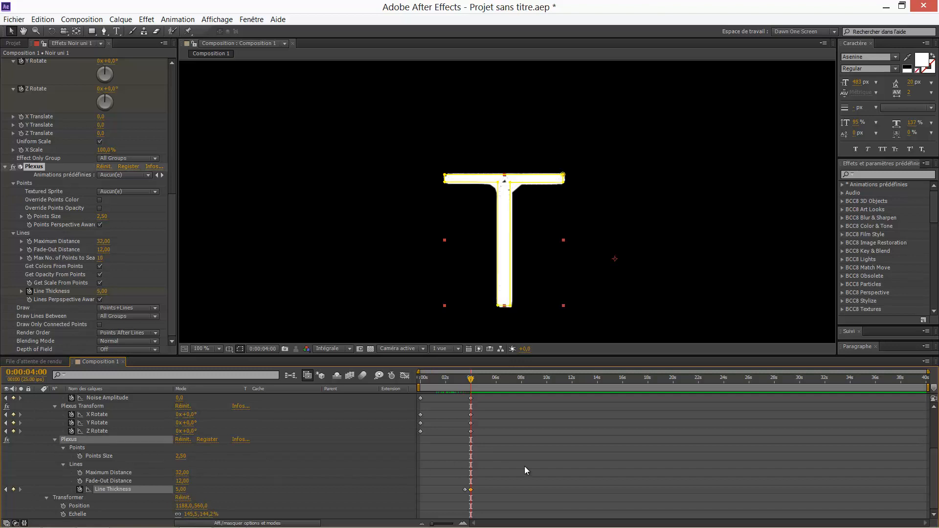
- Deselect the layer and scrub the animation around 0:00:05:04 and 0:00:04:11 to review the line thickening
click(540, 457)
drag(458, 380, 486, 421)
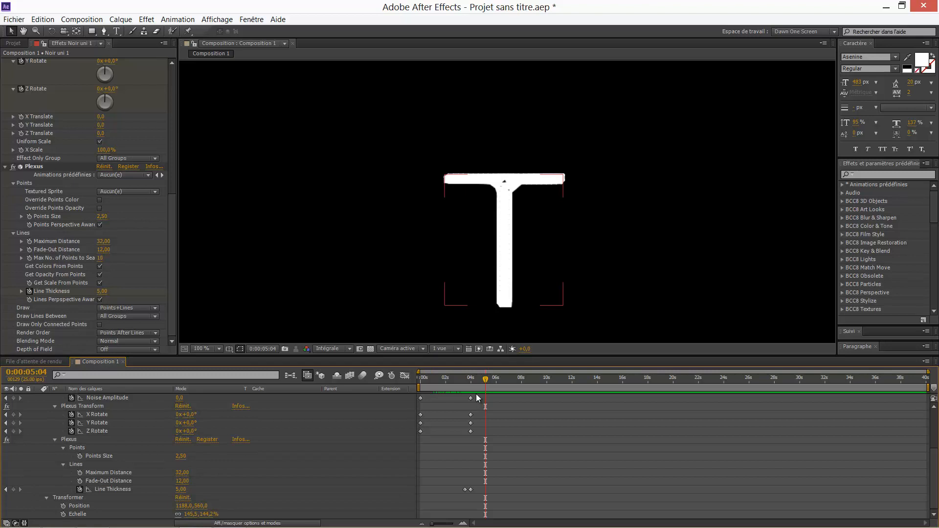
drag(482, 380, 473, 427)
- Collapse the black solid's properties, keep the layer selected and move the current time to 0:00:02:02
scroll(122, 426, up, 5)
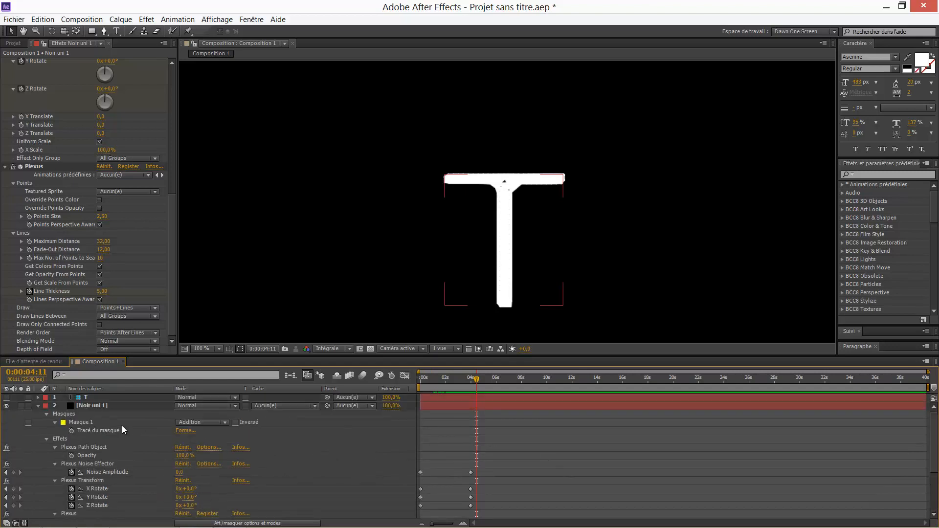
click(38, 405)
click(92, 408)
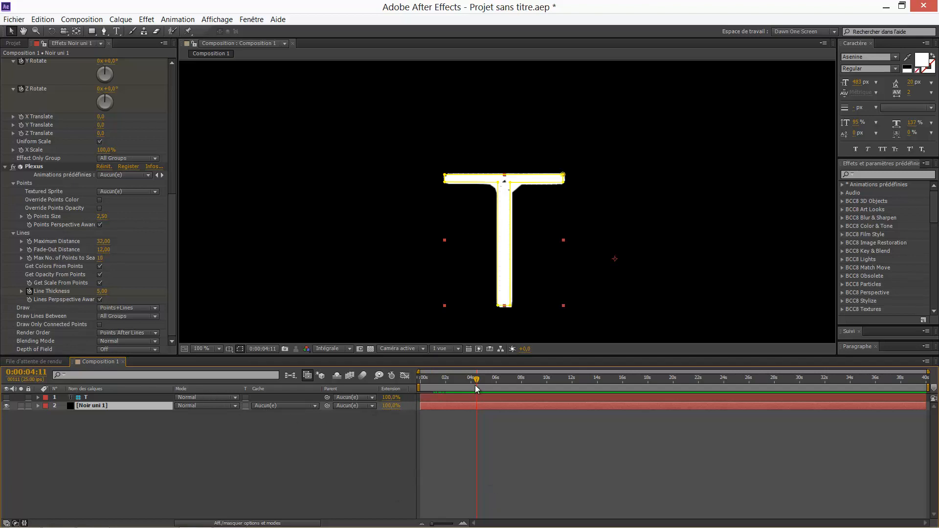
drag(477, 380, 446, 379)
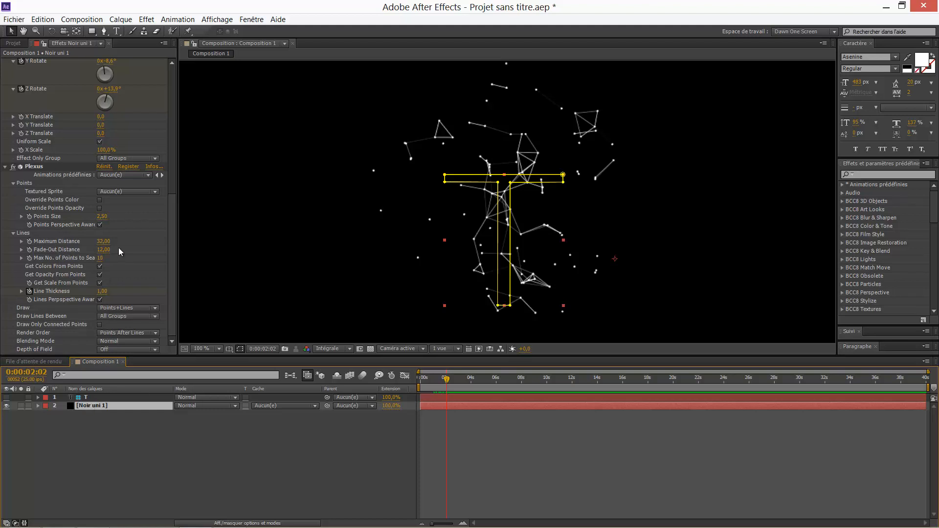
- Draw a closed five-point mask with the Pen tool on the black solid, left of the T
click(91, 31)
click(103, 31)
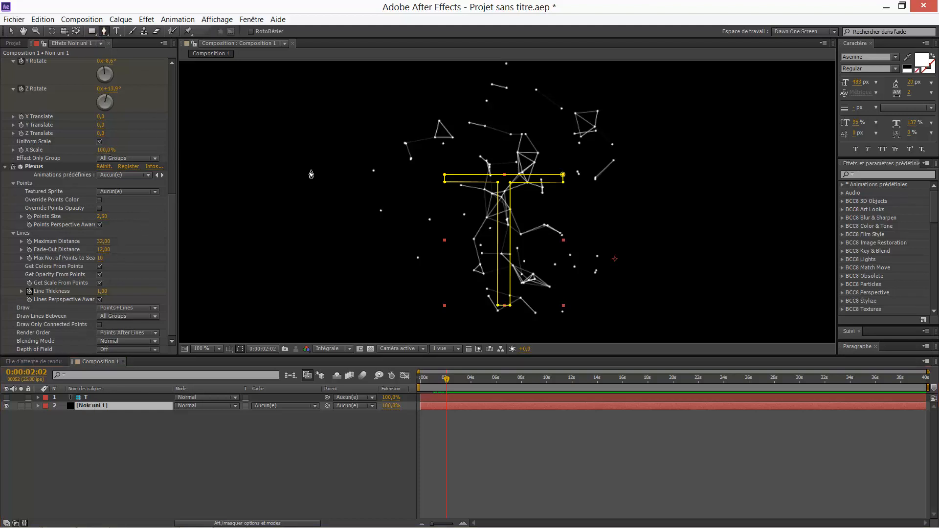
key(comma)
click(337, 146)
click(310, 195)
click(342, 278)
click(374, 254)
click(378, 189)
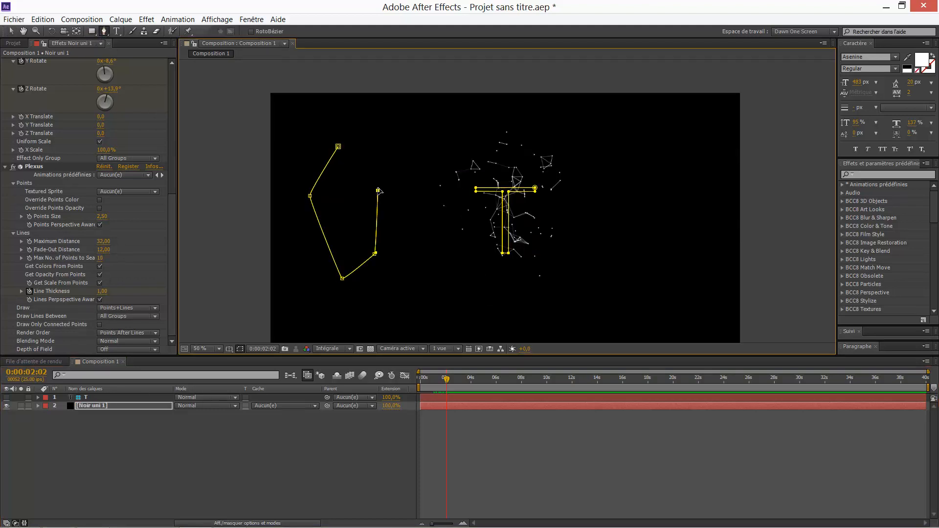
click(338, 146)
- Draw a closed eight-point freeform mask on the black solid, right of the T
click(627, 178)
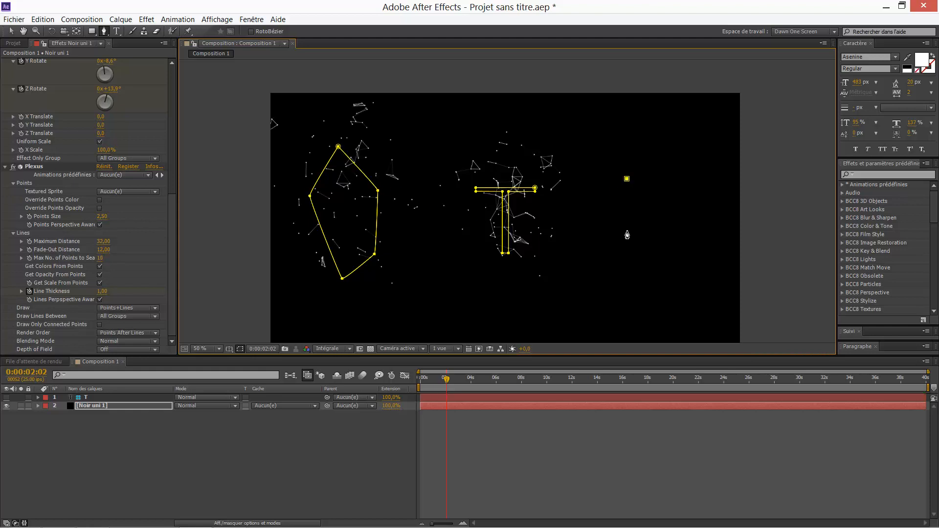
click(626, 230)
click(590, 268)
drag(558, 295, 557, 299)
click(648, 309)
click(688, 281)
click(679, 219)
click(655, 191)
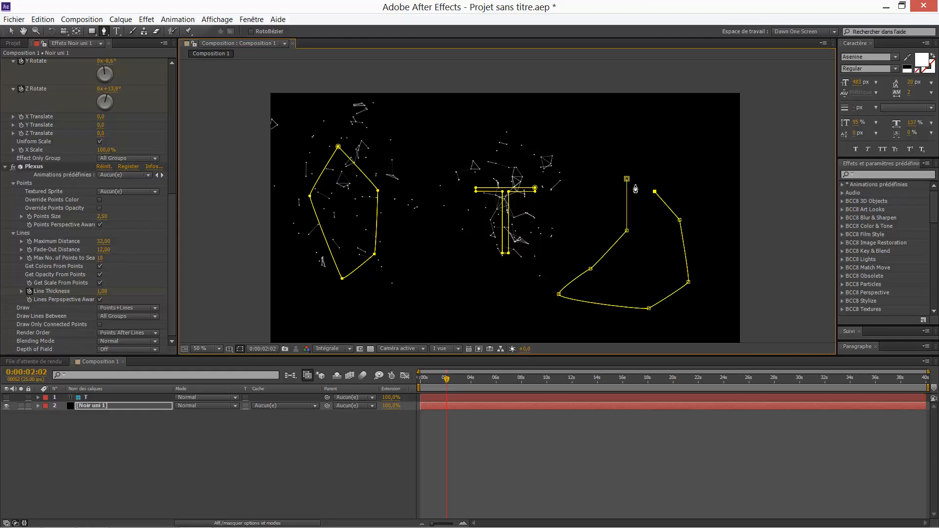
click(626, 179)
- Draw a large closed nine-point mask on the black solid, surrounding the T
click(581, 141)
click(517, 135)
click(411, 138)
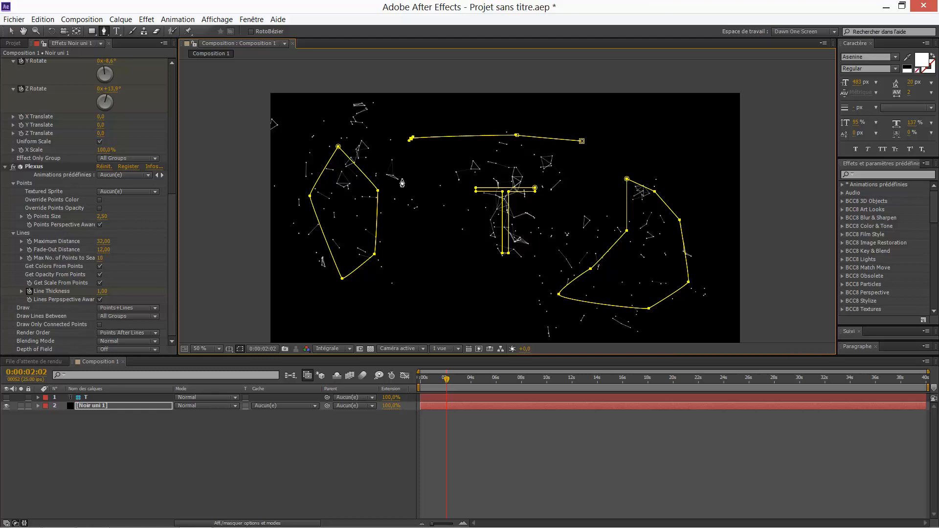
click(440, 229)
click(453, 291)
click(529, 303)
click(557, 255)
click(578, 213)
click(580, 175)
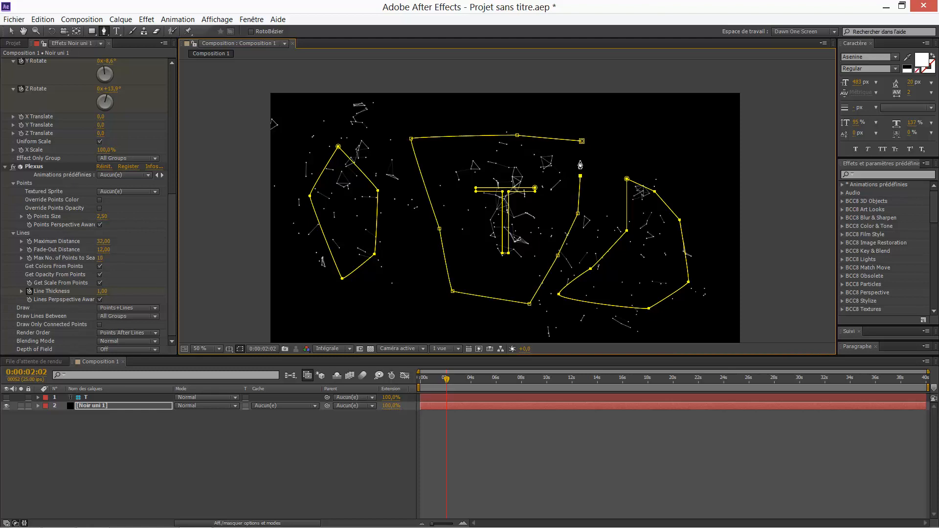
click(581, 141)
- Draw a closed seven-point mask with the Pen tool on the black solid, around and below the T
click(396, 280)
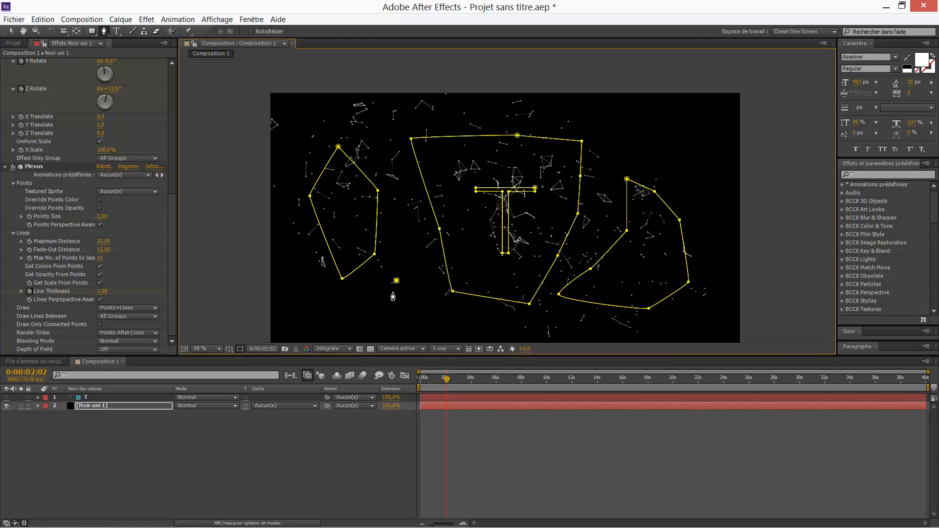
click(394, 317)
click(481, 321)
click(578, 322)
click(600, 230)
click(468, 167)
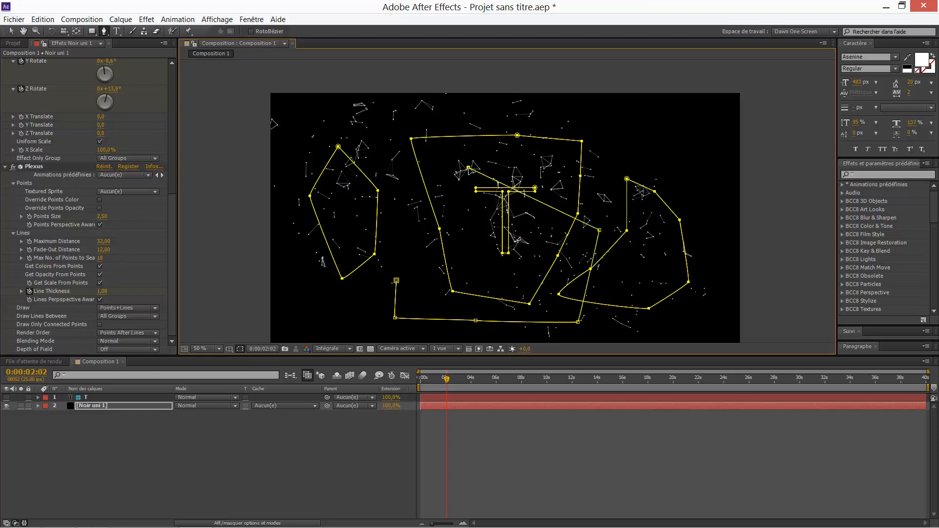
click(396, 257)
click(396, 280)
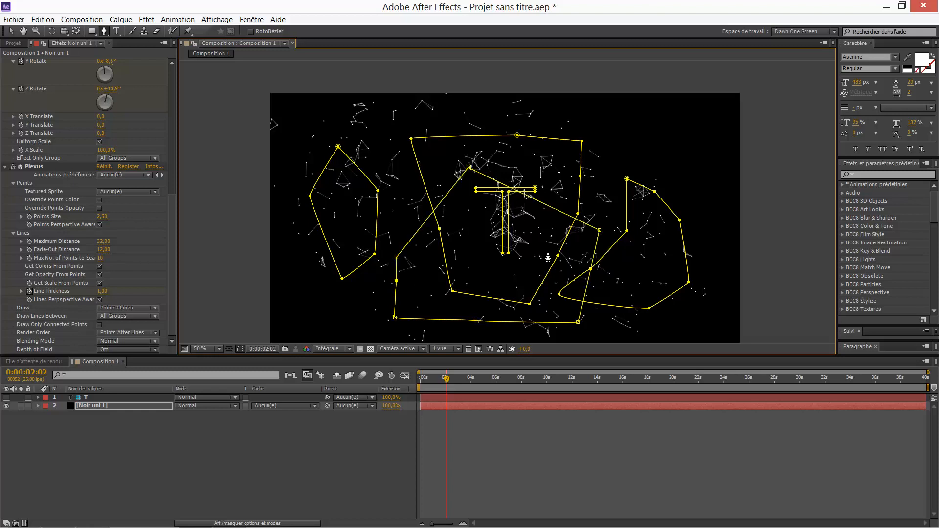
- Deselect the layer and preview the point animation from 0:00:00:00 to 0:00:02:13
click(535, 456)
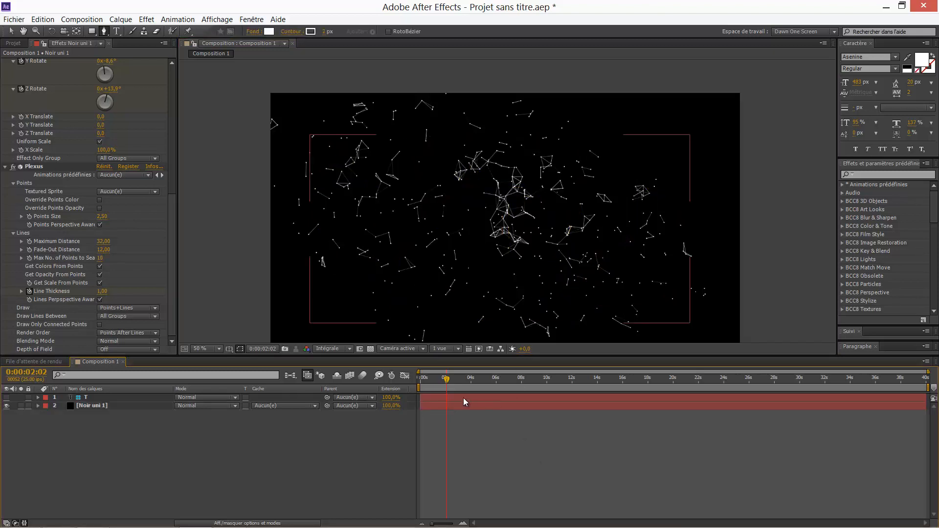
click(420, 383)
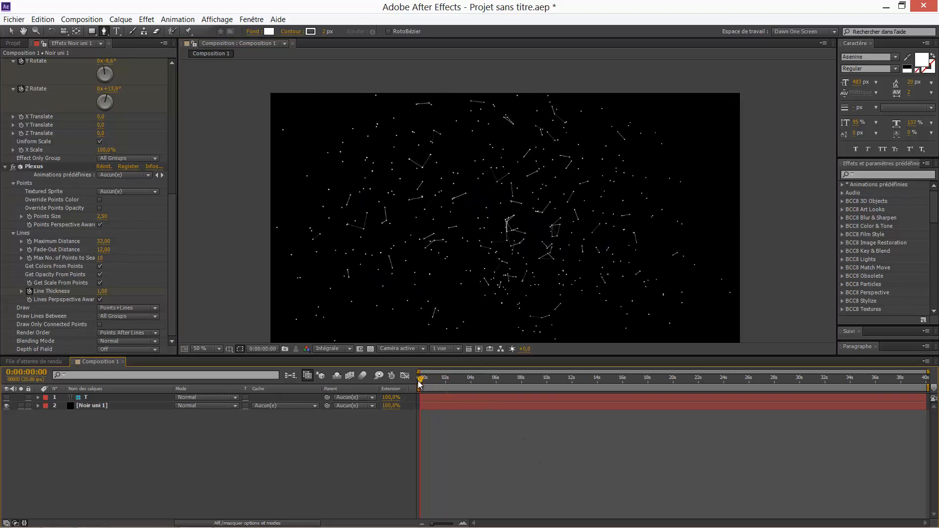
drag(420, 383, 452, 405)
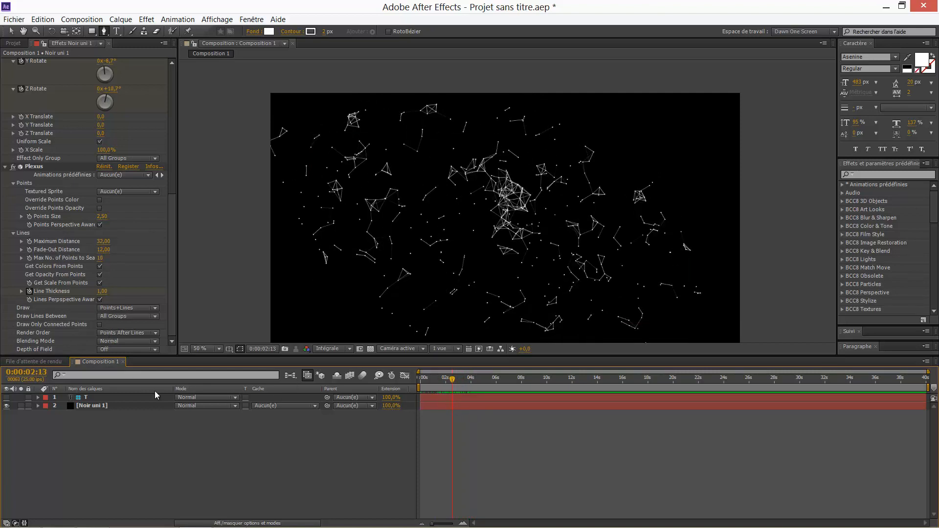
- Draw a large closed nine-point mask on the black solid, spanning nearly the whole frame around the existing masks
click(107, 405)
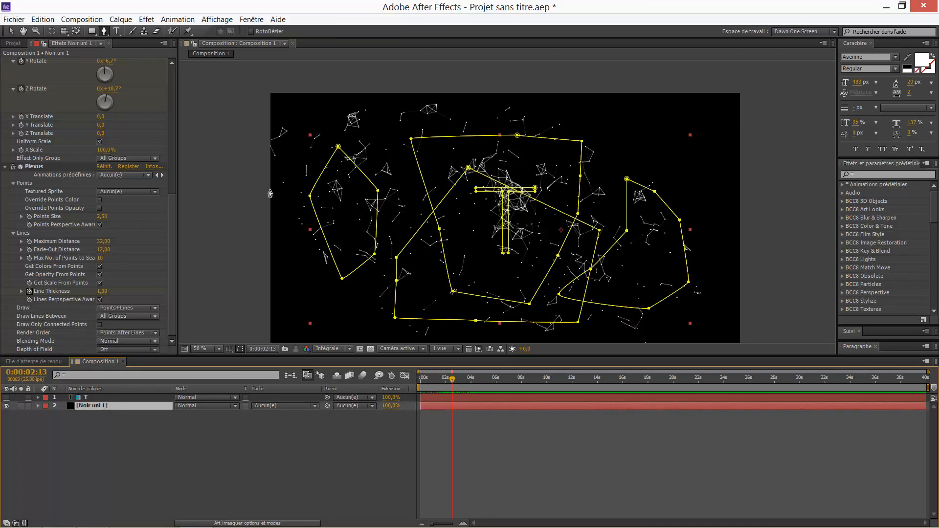
click(377, 138)
click(330, 295)
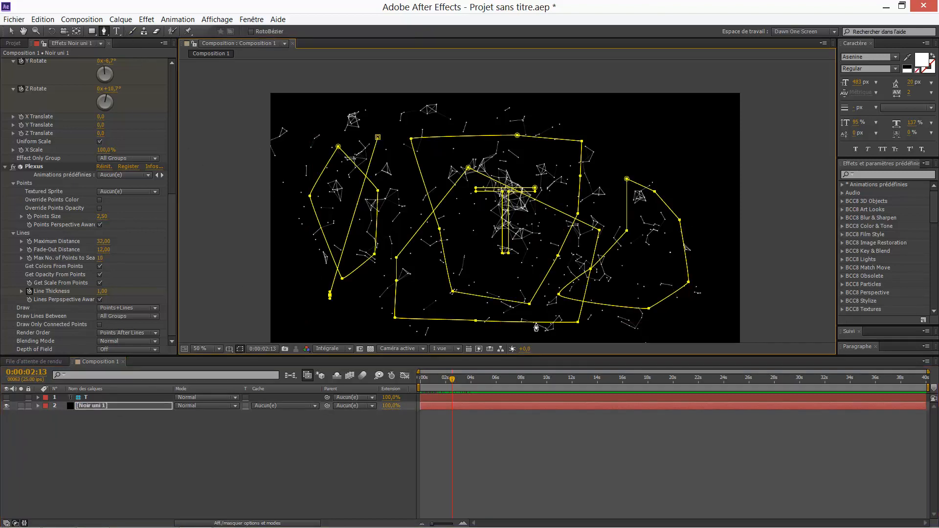
click(662, 324)
click(722, 192)
click(634, 152)
click(606, 134)
click(523, 118)
click(458, 127)
click(407, 127)
click(400, 127)
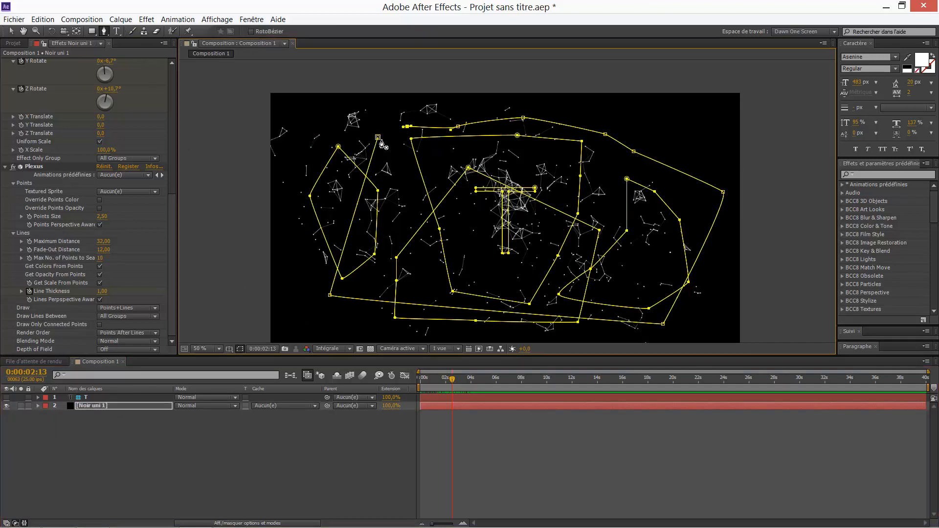
click(377, 137)
- Draw another closed nine-point freeform mask on the black solid, enclosing the small left mask and reaching toward the T
click(297, 273)
click(330, 309)
click(348, 325)
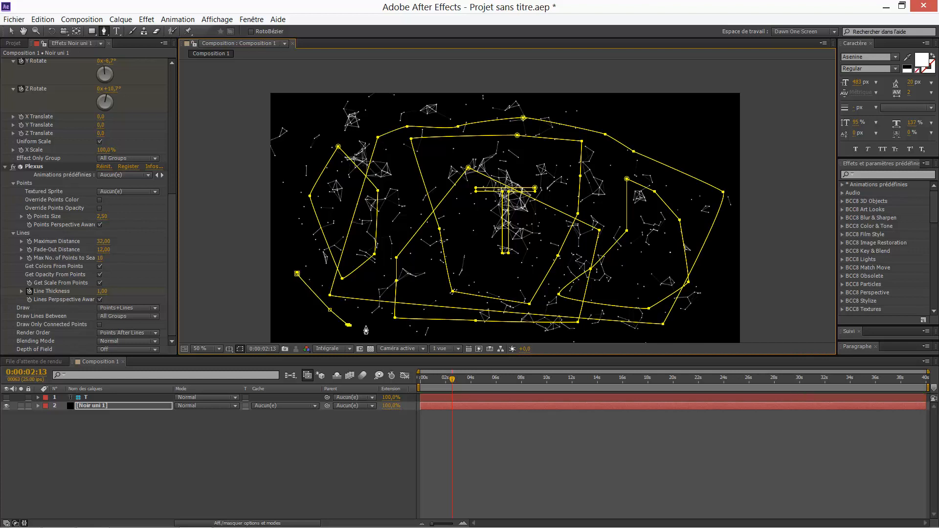
click(376, 326)
click(381, 325)
click(480, 241)
click(456, 155)
click(399, 158)
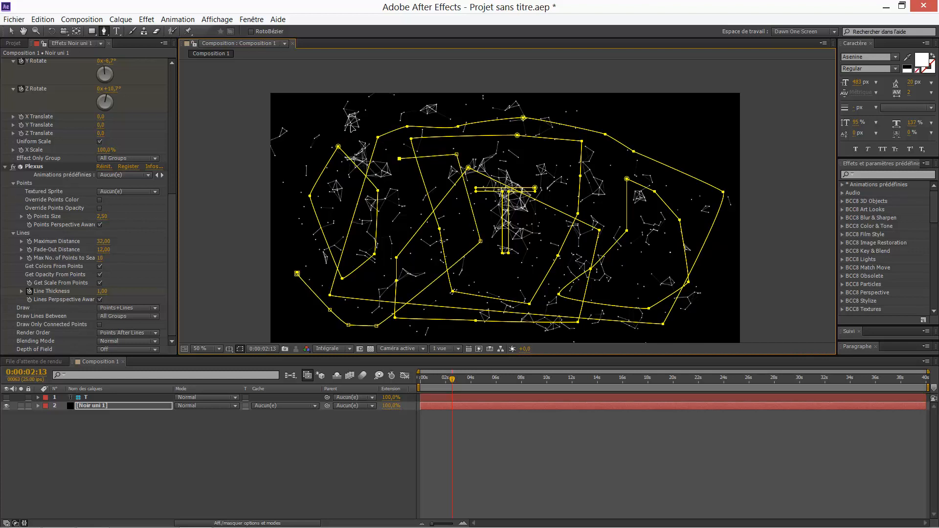
click(351, 125)
click(300, 170)
click(298, 273)
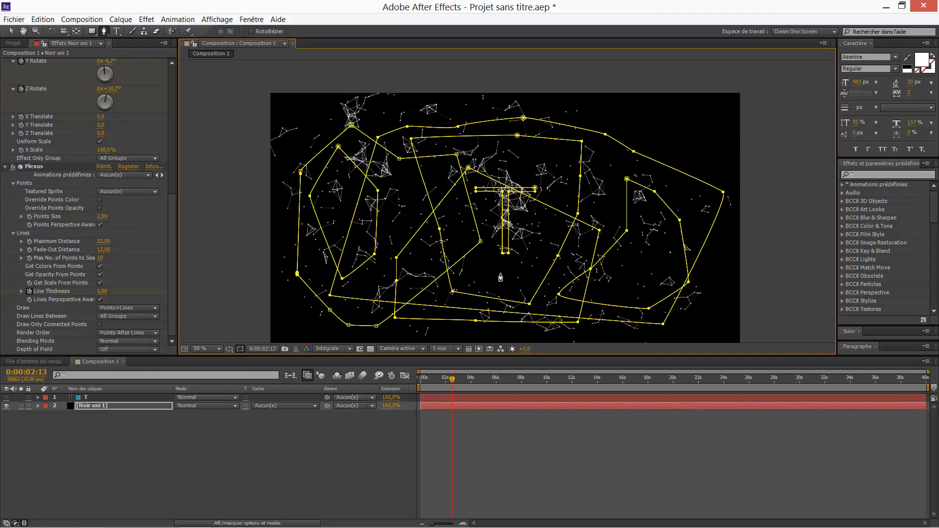
- Check the denser points around 0:00:01:06 and 0:00:00:23, and review the black solid's Plexus effect settings
click(583, 445)
mouse_move(450, 389)
mouse_down()
mouse_move(421, 384)
mouse_move(468, 404)
mouse_move(435, 399)
mouse_up()
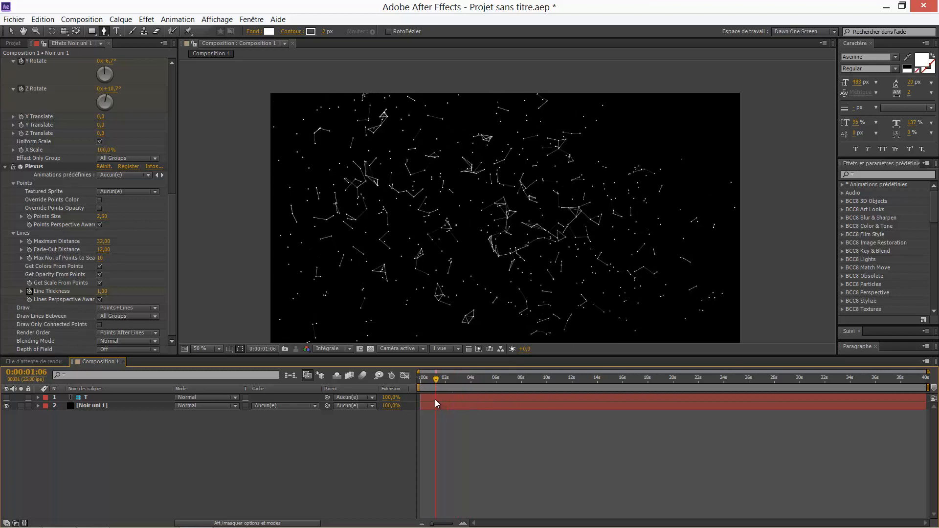
click(94, 405)
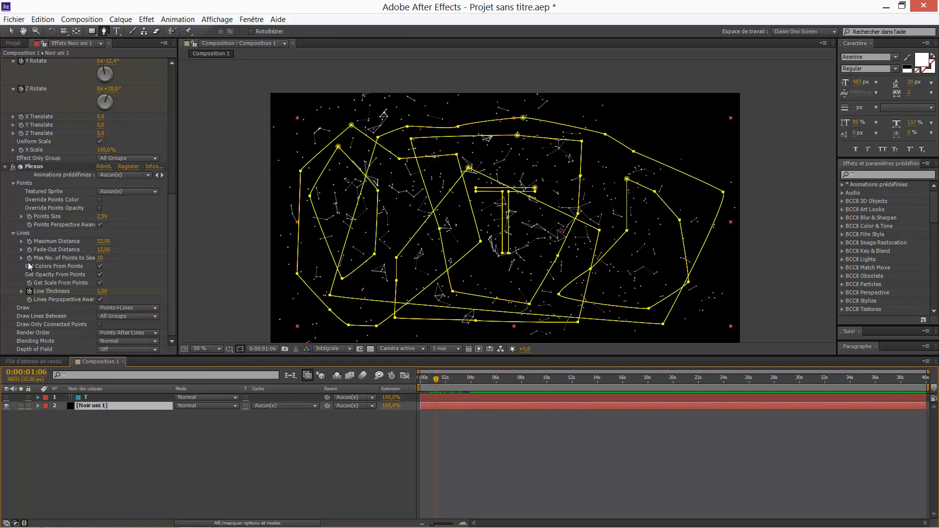
scroll(42, 267, up, 2)
scroll(43, 265, down, 2)
scroll(81, 298, up, 7)
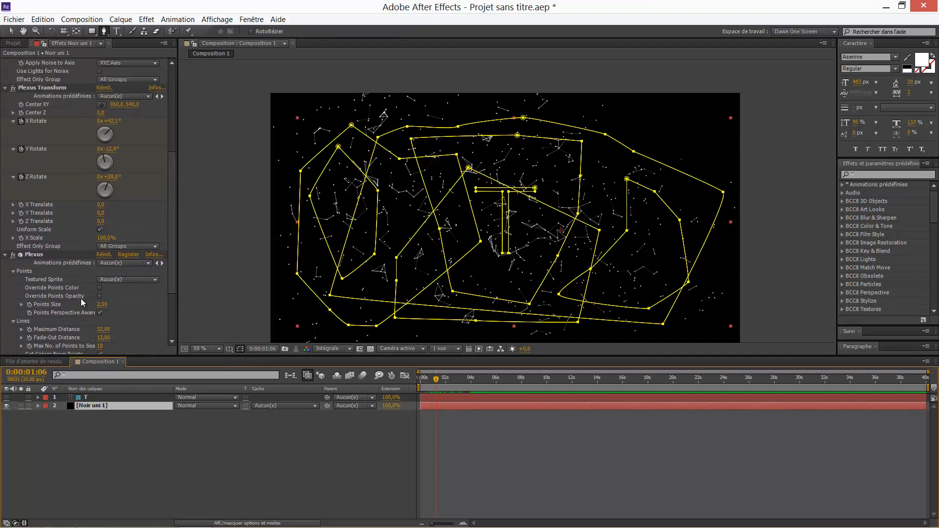
scroll(74, 283, up, 5)
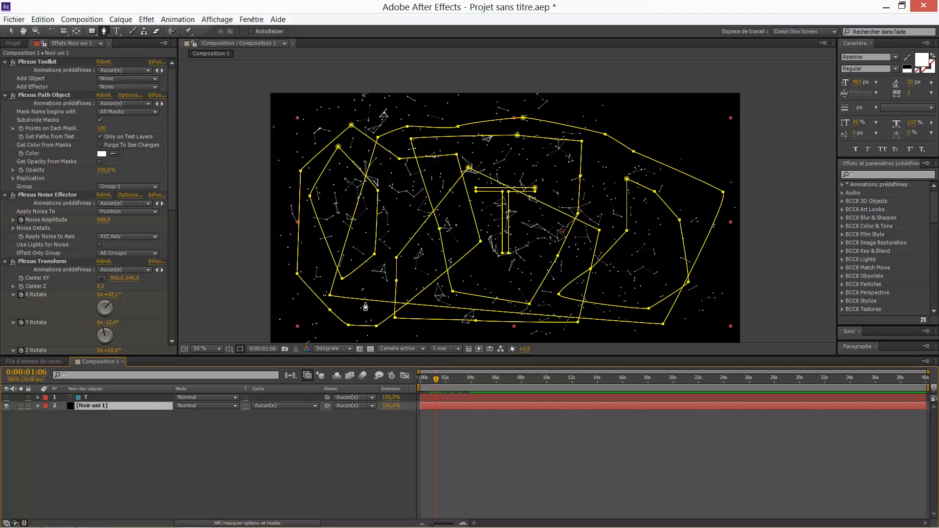
drag(436, 381, 432, 380)
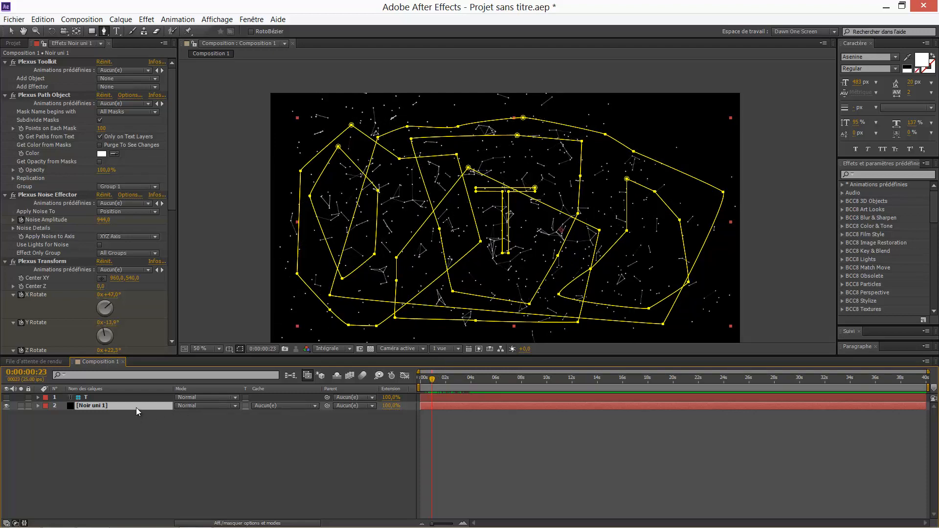
- Reveal the black solid's keyframed properties and set the Plexus Path Object's Points on Each Mask to 265 at 0:00:01:16
key(u)
mouse_move(432, 380)
mouse_down()
mouse_move(460, 390)
mouse_move(441, 392)
mouse_up()
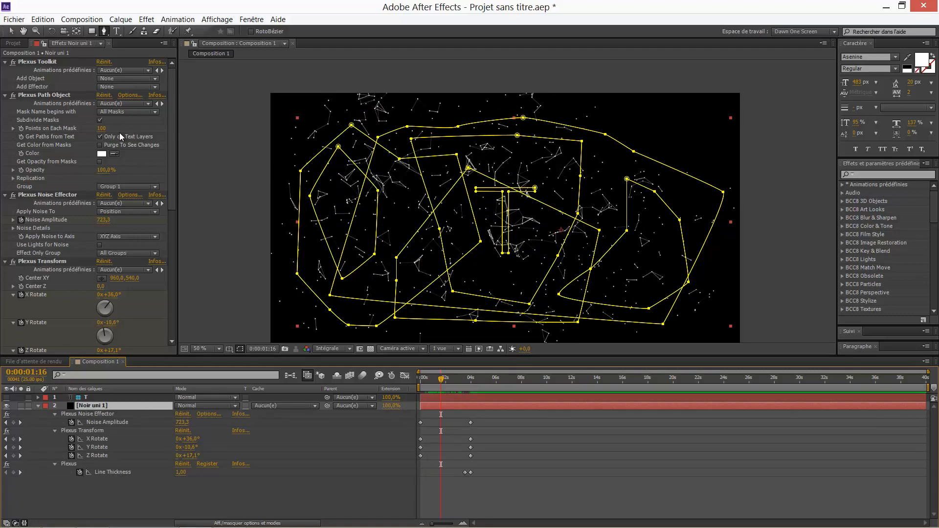
drag(104, 136, 532, 427)
click(532, 427)
- Zoom in the timeline, go to 0:00:04:00 and enable keyframing for Points on Each Mask there
drag(441, 378, 467, 421)
drag(452, 422, 459, 445)
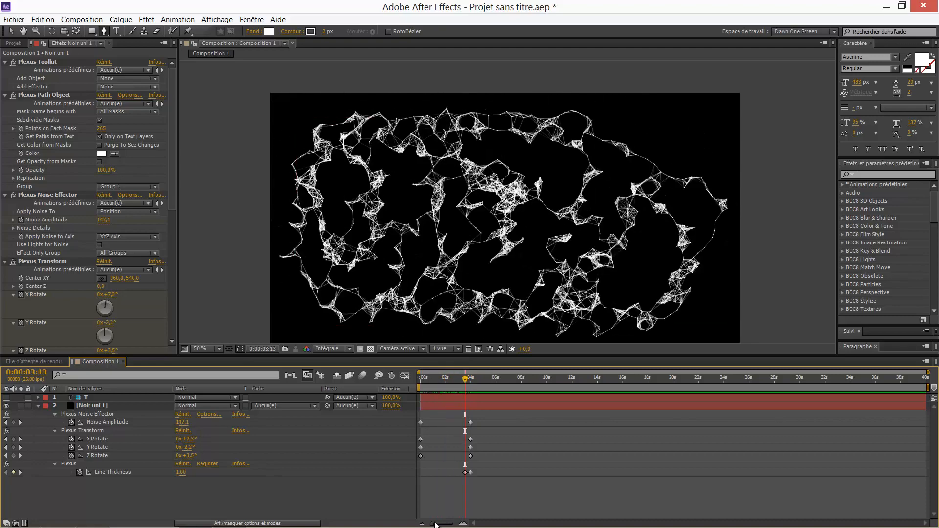
scroll(488, 489, up, 5)
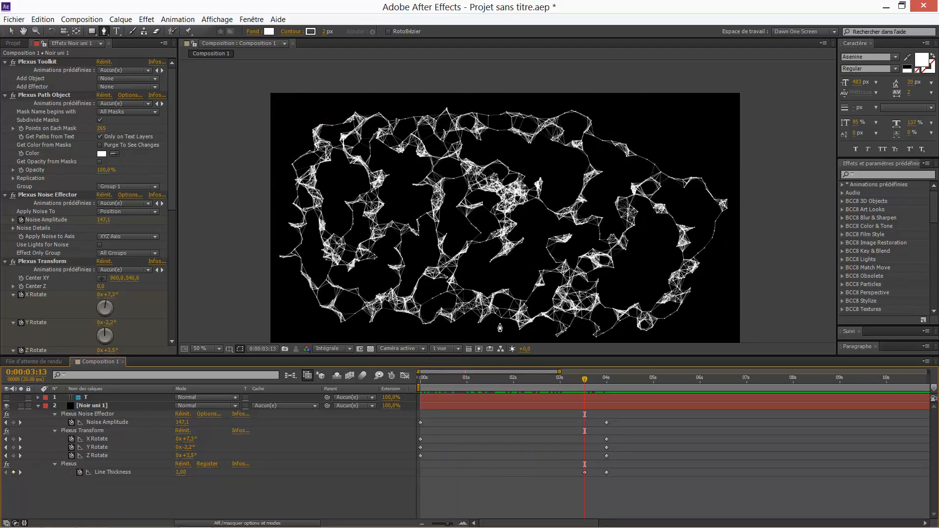
drag(581, 381, 601, 381)
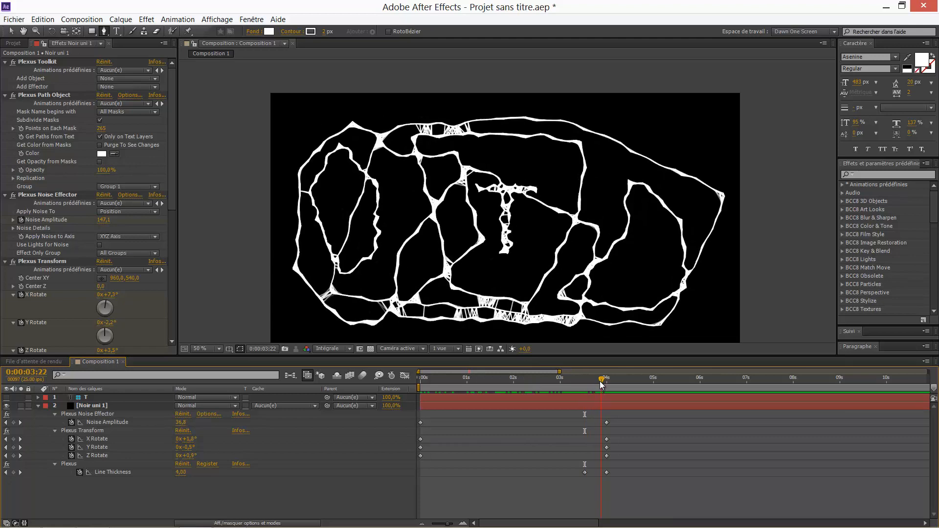
drag(604, 384, 606, 383)
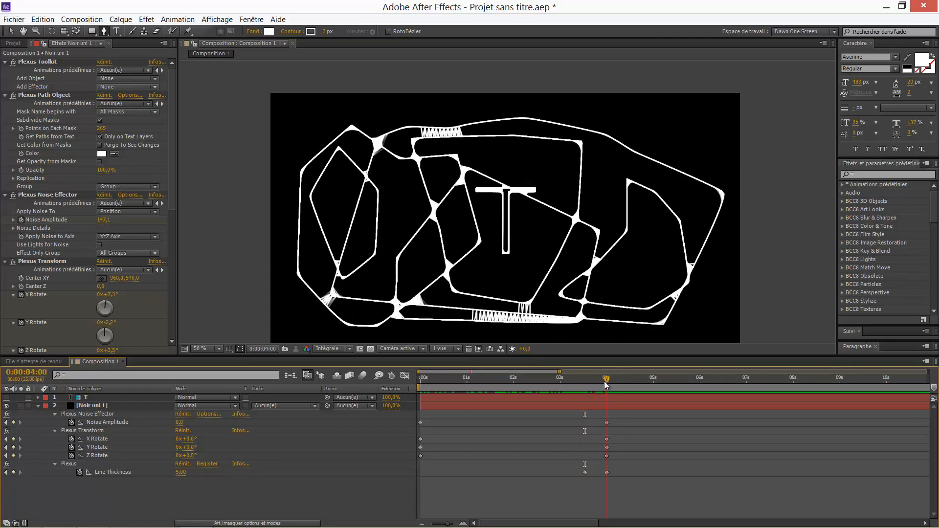
click(23, 128)
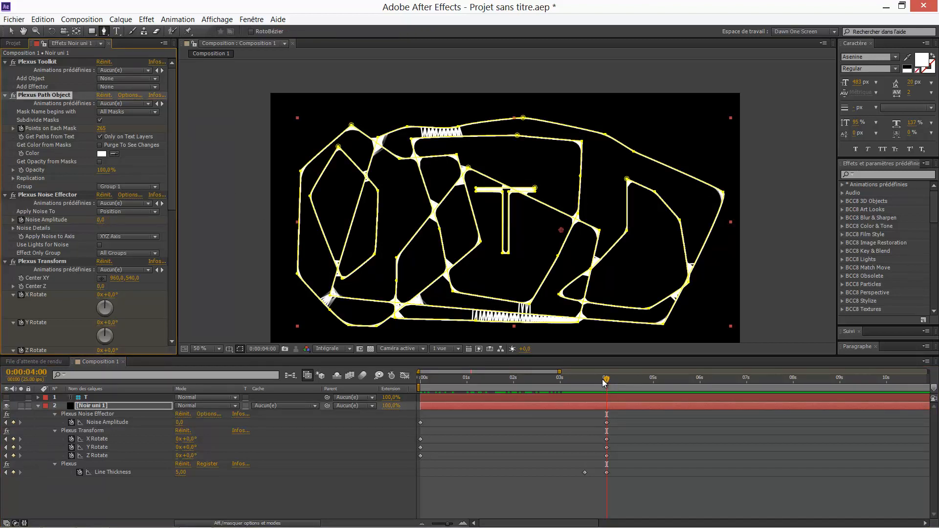
- Keyframe Points on Each Mask at 100 at 0:00:03:22
drag(606, 379, 600, 383)
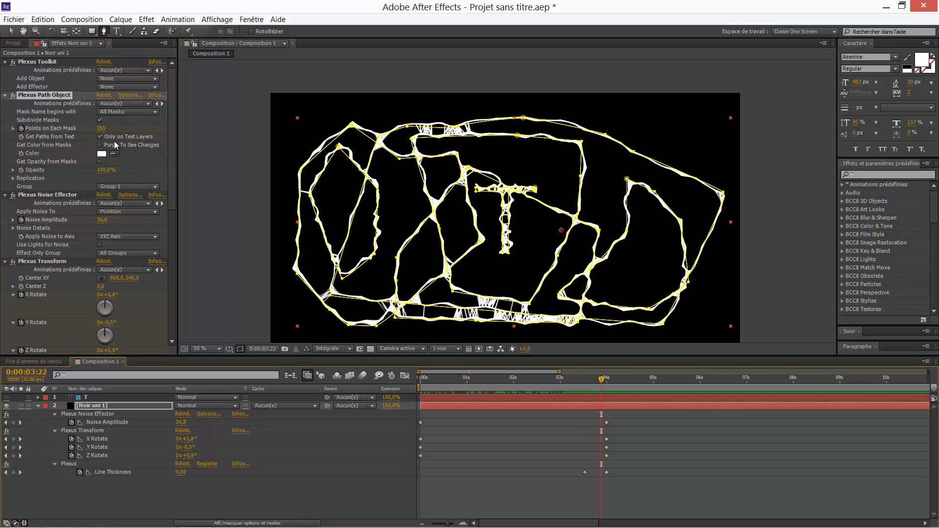
click(104, 128)
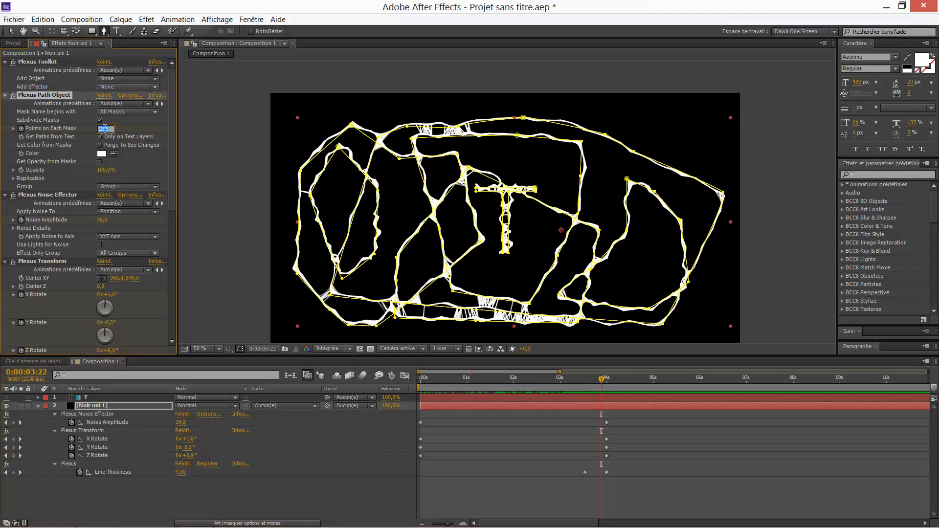
text(100)
key(Return)
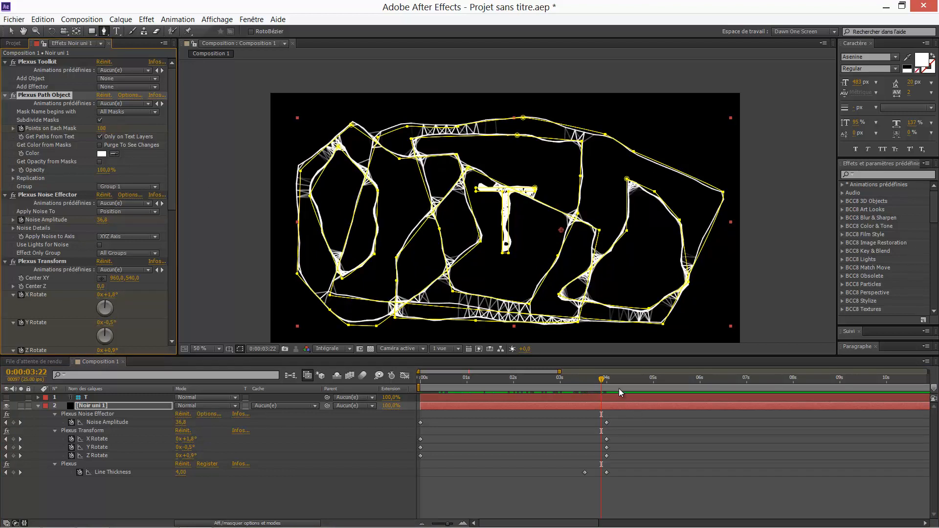
- Try setting Points on Each Mask to 200 at 0:00:00:00, and undo the change
drag(605, 382, 403, 421)
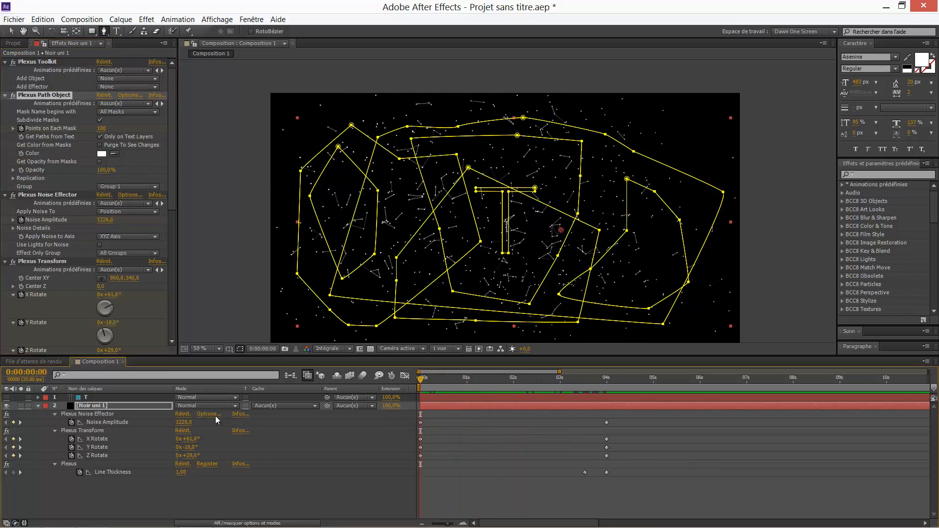
click(101, 128)
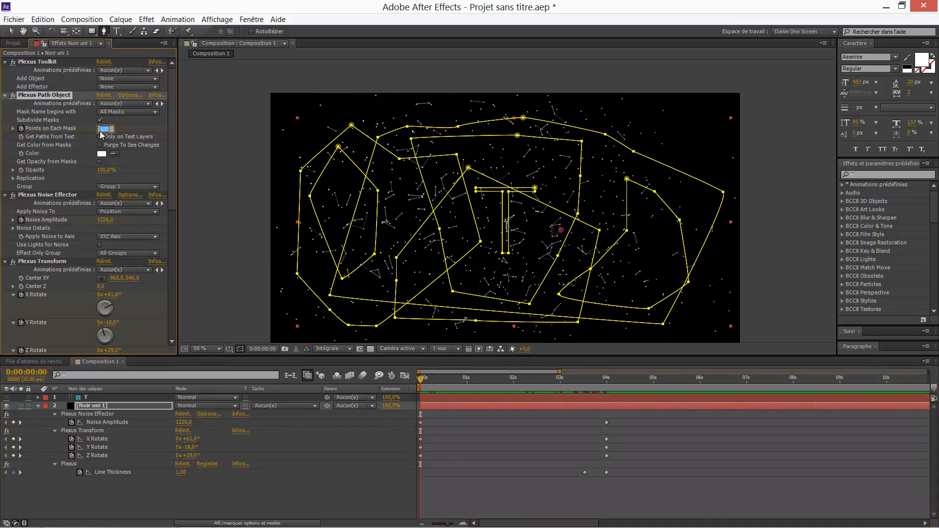
text(200)
key(Return)
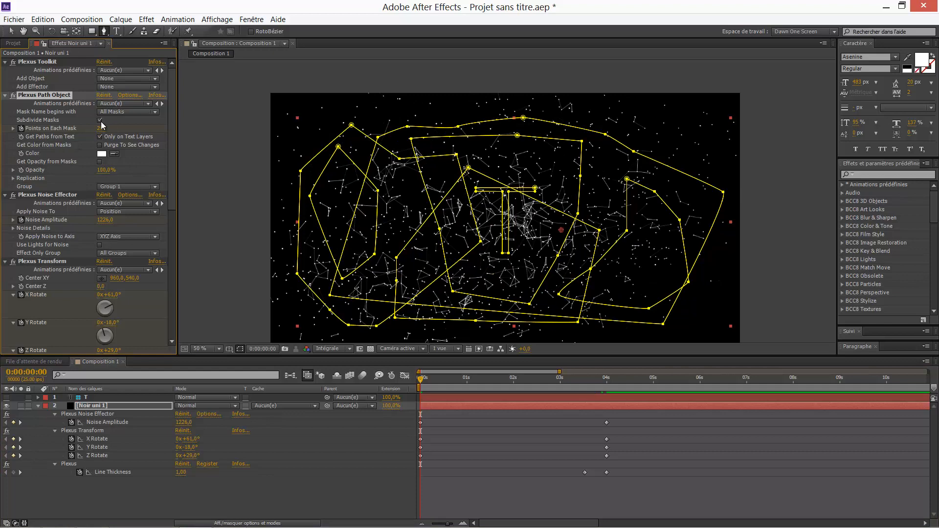
key(ctrl+z)
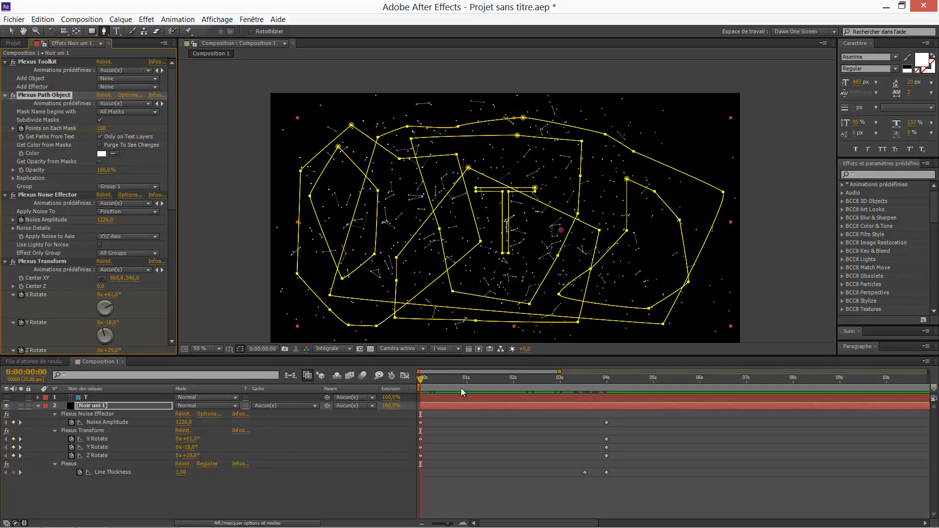
- Preview the animation up to 0:00:03:22, reveal all the black solid's keyframes and zoom the timeline in around them
click(456, 444)
drag(421, 377, 601, 441)
click(130, 404)
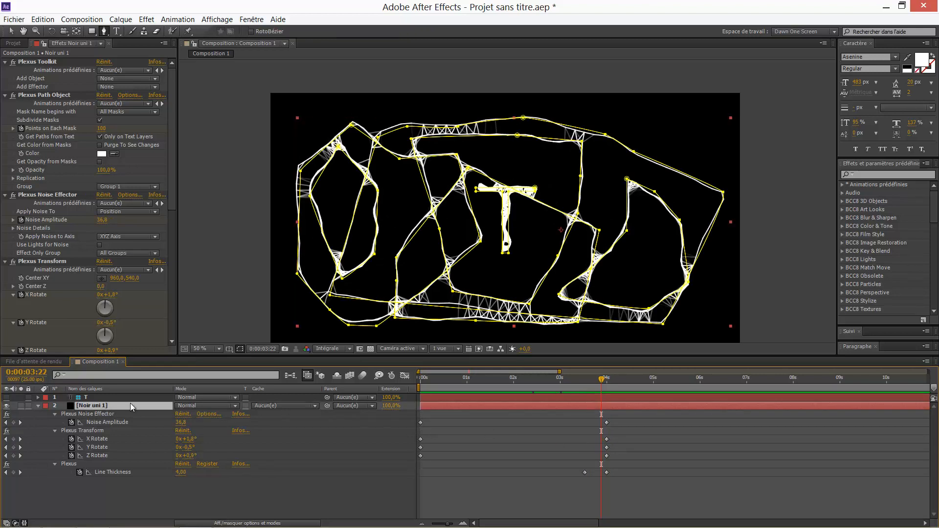
key(u)
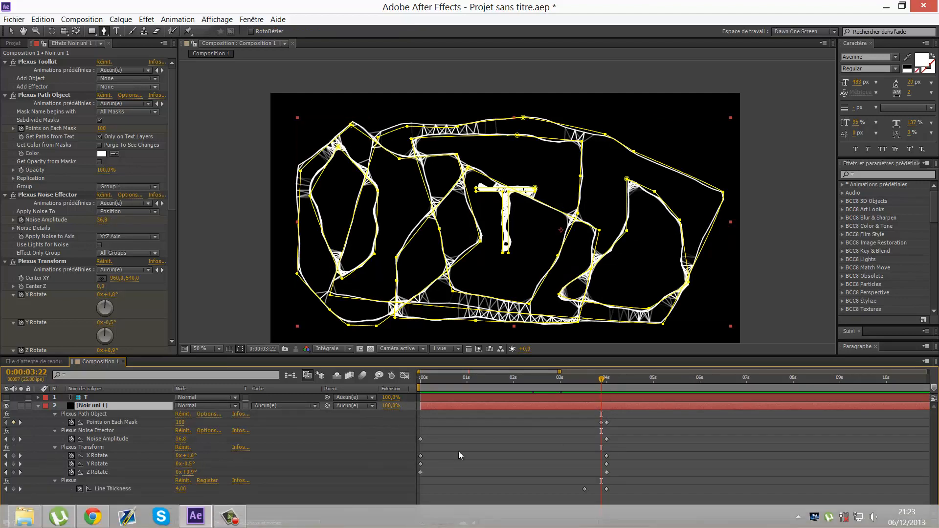
drag(446, 524, 458, 523)
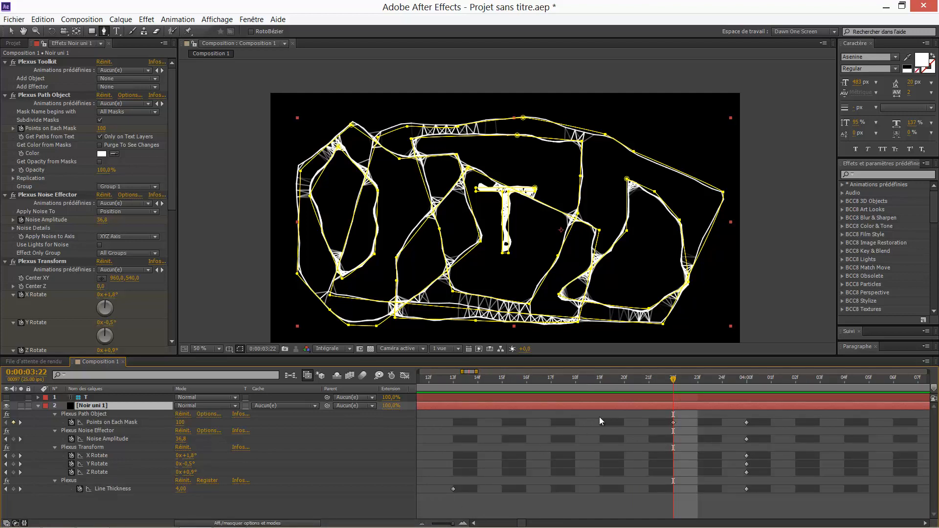
- Try moving the 0:00:03:22 Points on Each Mask keyframe to 0:00:03:24 and check the animation back to 0:00:03:18
click(673, 423)
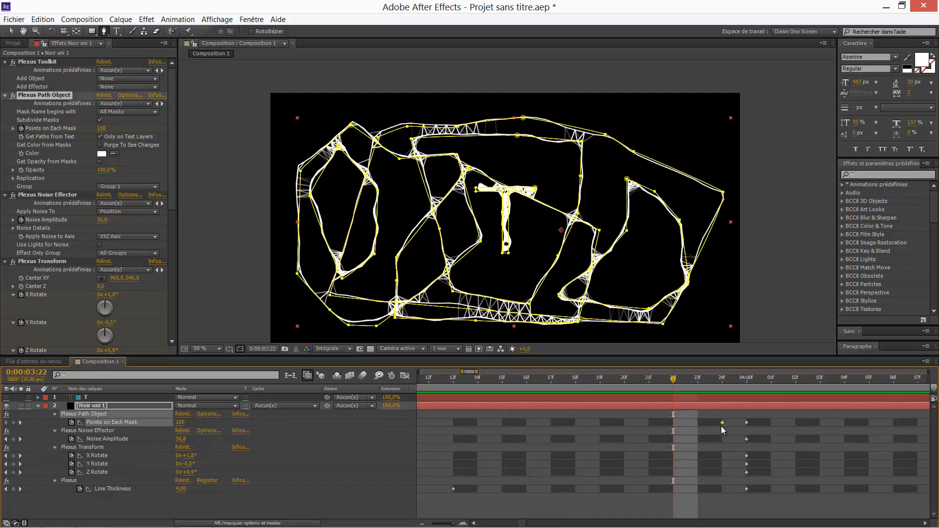
drag(679, 381, 575, 405)
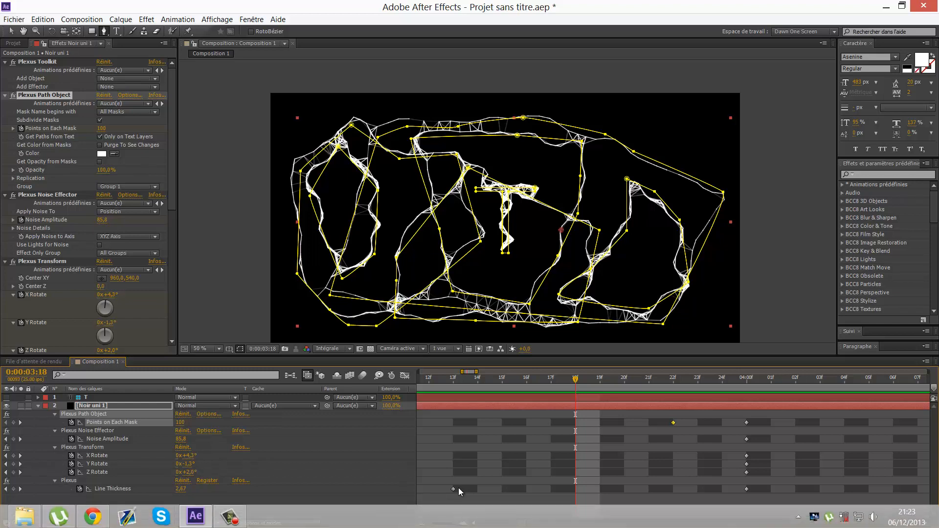
- Keyframe Points on Each Mask at 357 at 0:00:04:11 and check the animation back to 0:00:01:03
drag(450, 523, 442, 523)
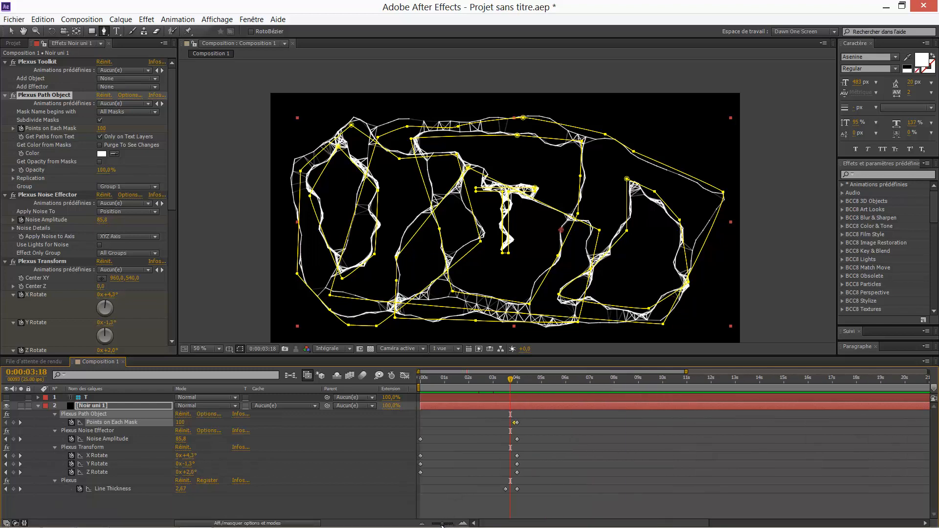
click(500, 378)
drag(500, 378, 550, 423)
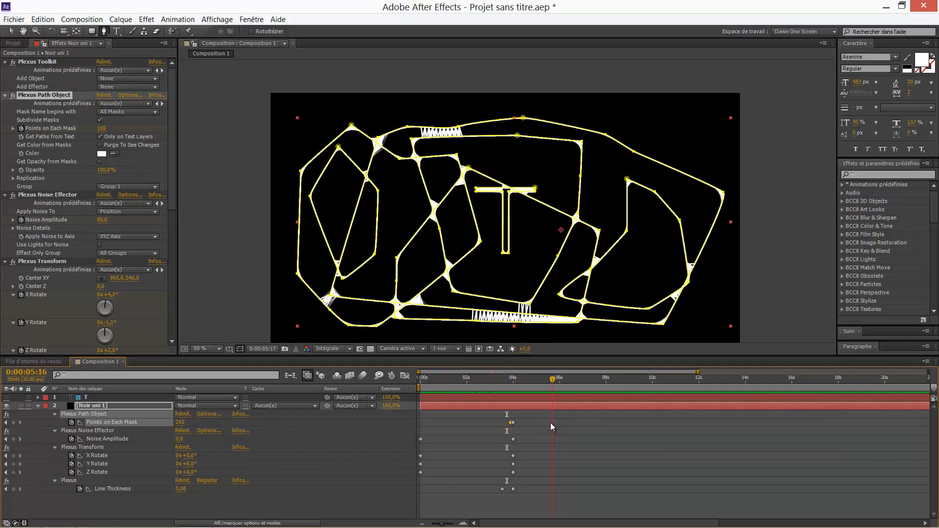
click(596, 446)
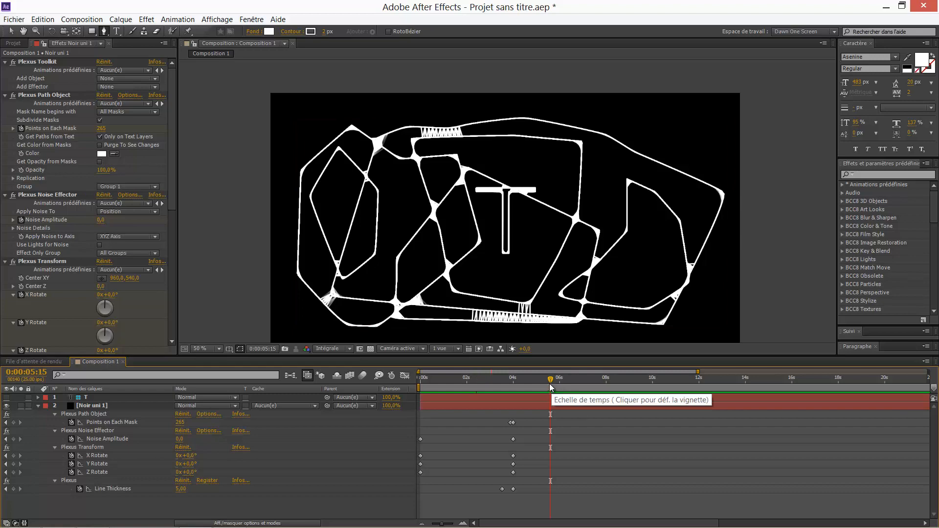
drag(548, 383, 523, 380)
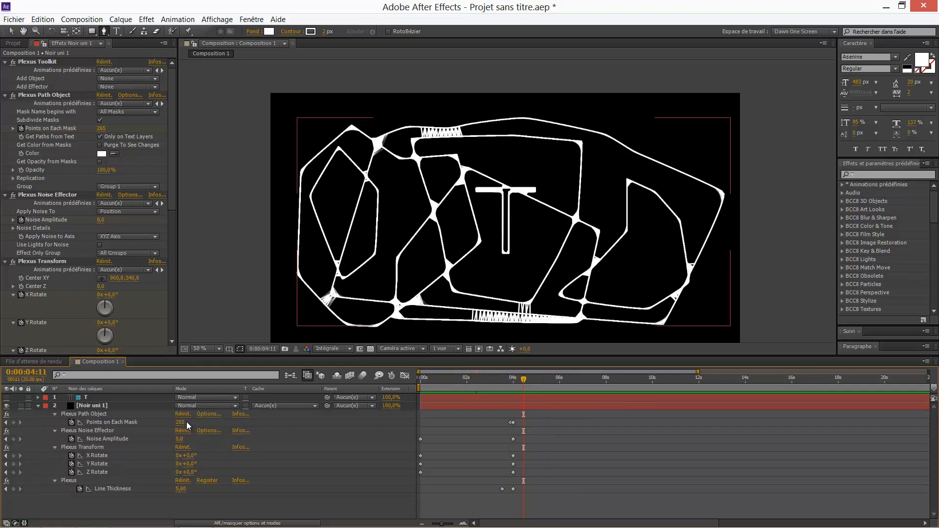
drag(180, 422, 324, 422)
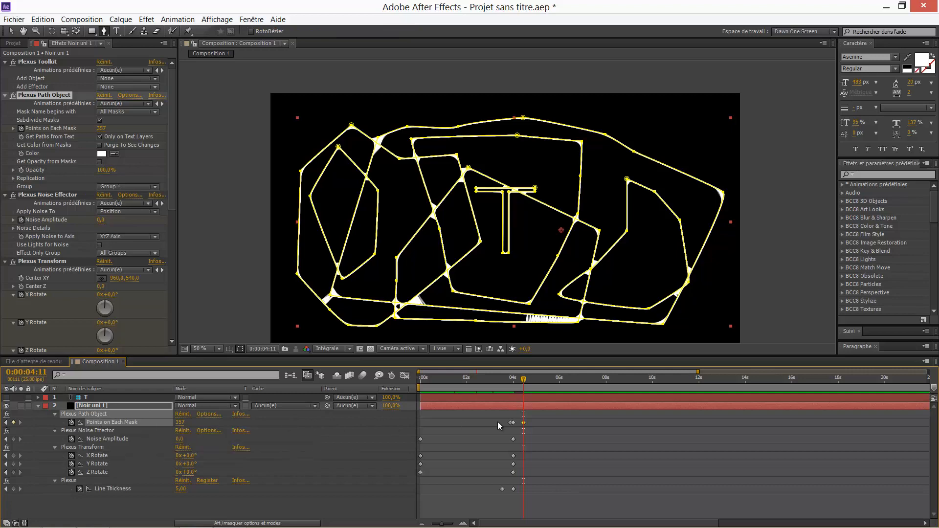
drag(525, 379, 447, 394)
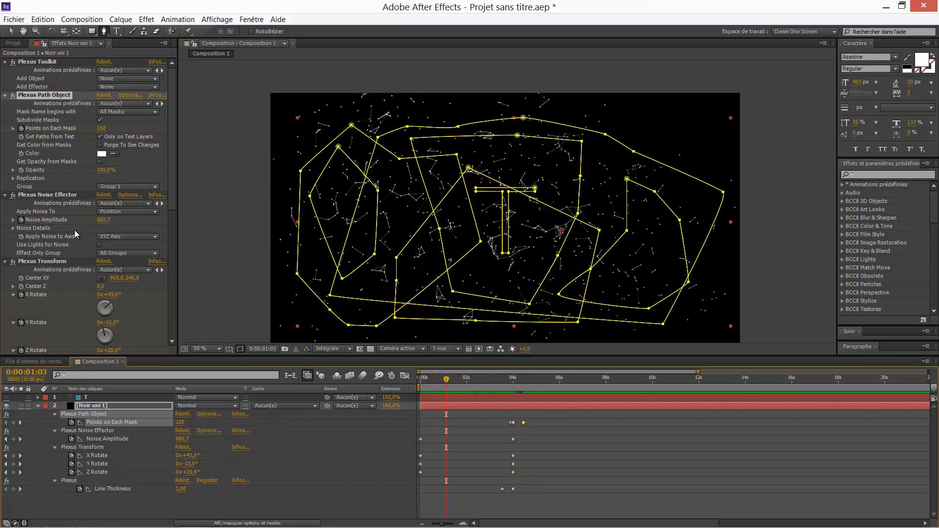